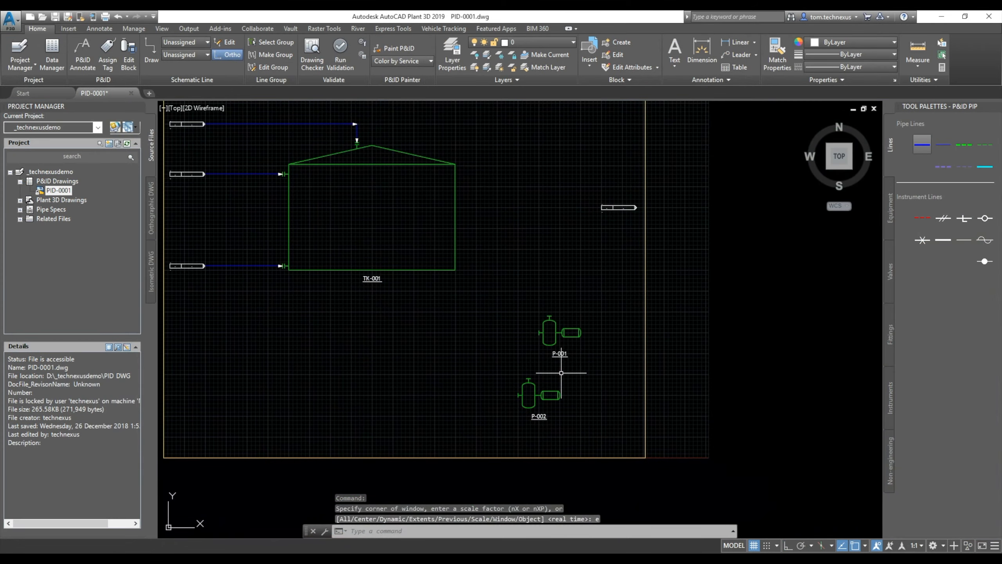
{"action": "scroll", "coordinate": [557, 376], "scroll_direction": "up", "scroll_amount": 2}
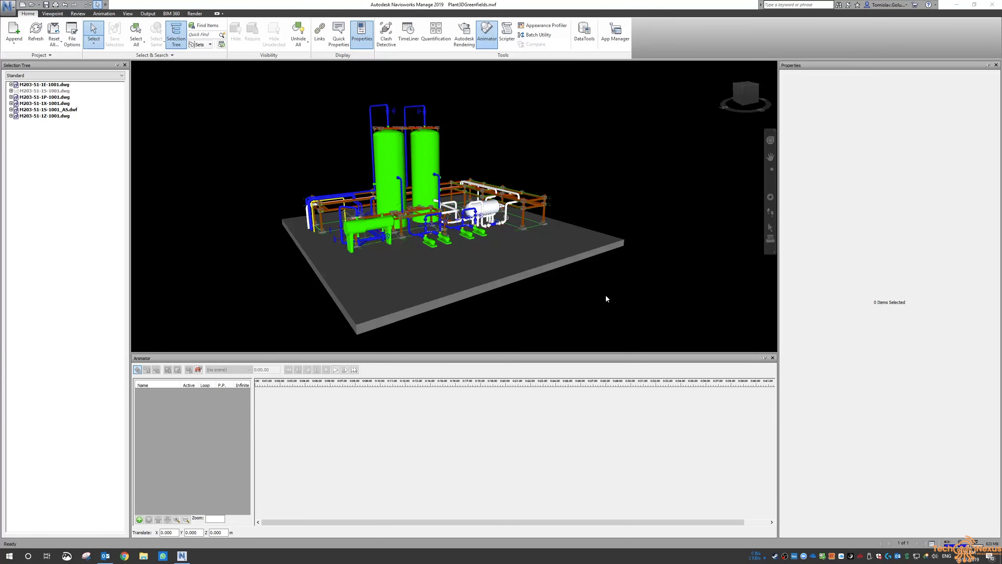
{"action": "middle_click_drag", "start_coordinate": [567, 183], "coordinate": [557, 178]}
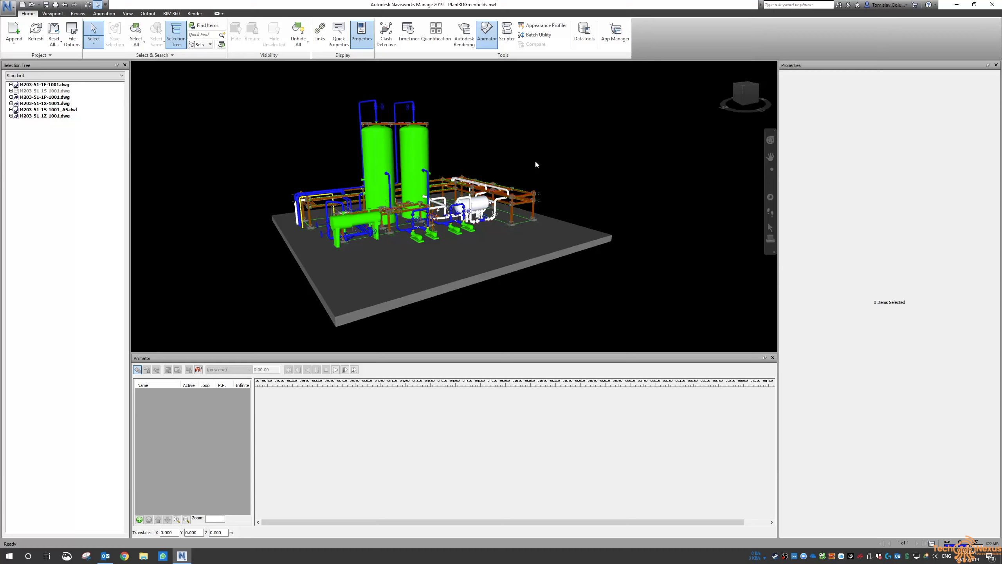
{"action": "middle_click_drag", "start_coordinate": [552, 156], "coordinate": [570, 153]}
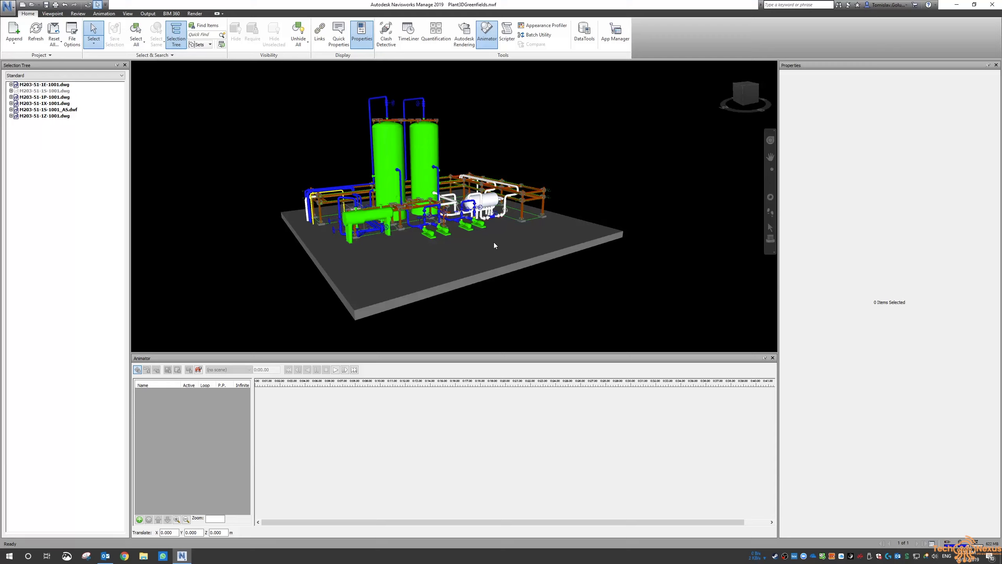
Examine the properties of the concrete slab and the two tall tanks, then clear the selection
{"action": "left_click", "coordinate": [448, 287]}
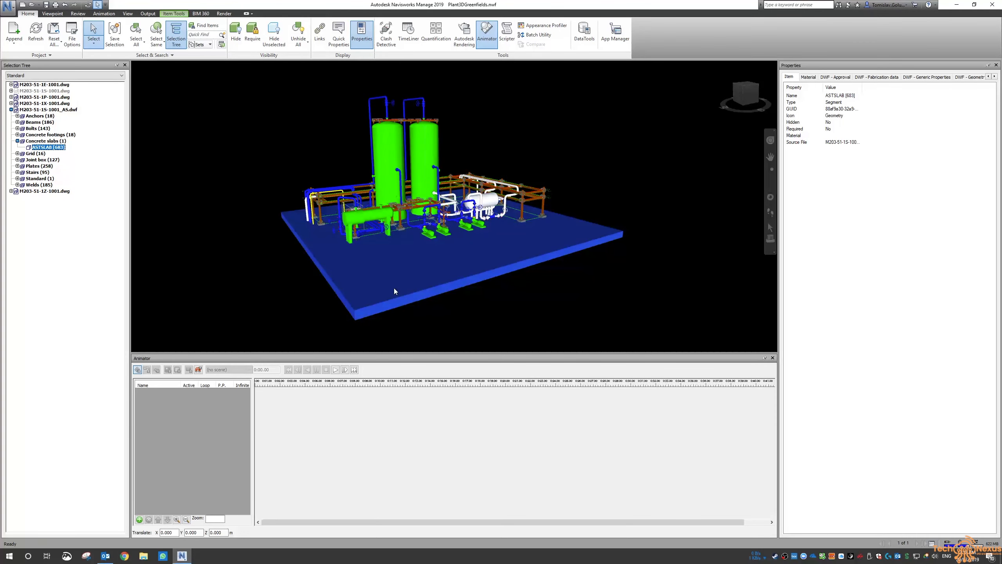
{"action": "left_click", "coordinate": [314, 135]}
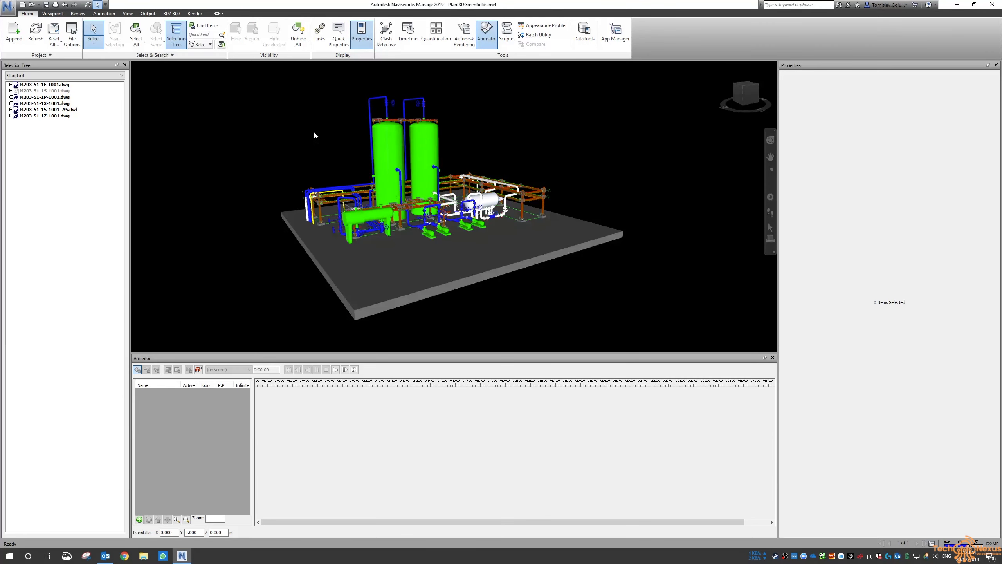
{"action": "left_click", "coordinate": [432, 136]}
{"action": "left_click", "coordinate": [386, 142]}
{"action": "left_click", "coordinate": [423, 145]}
{"action": "left_click", "coordinate": [391, 148]}
{"action": "left_click", "coordinate": [422, 150]}
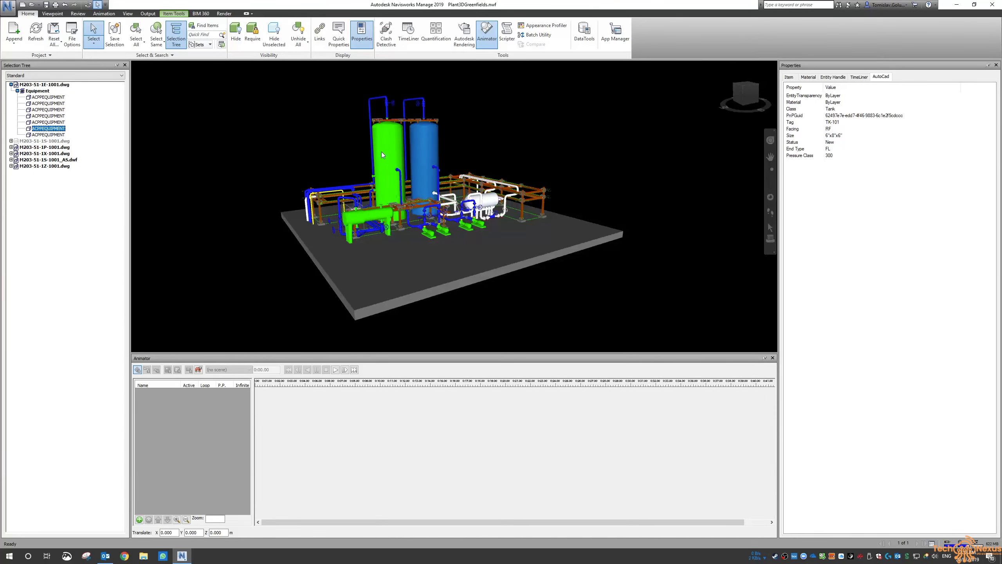
{"action": "left_click", "coordinate": [321, 146]}
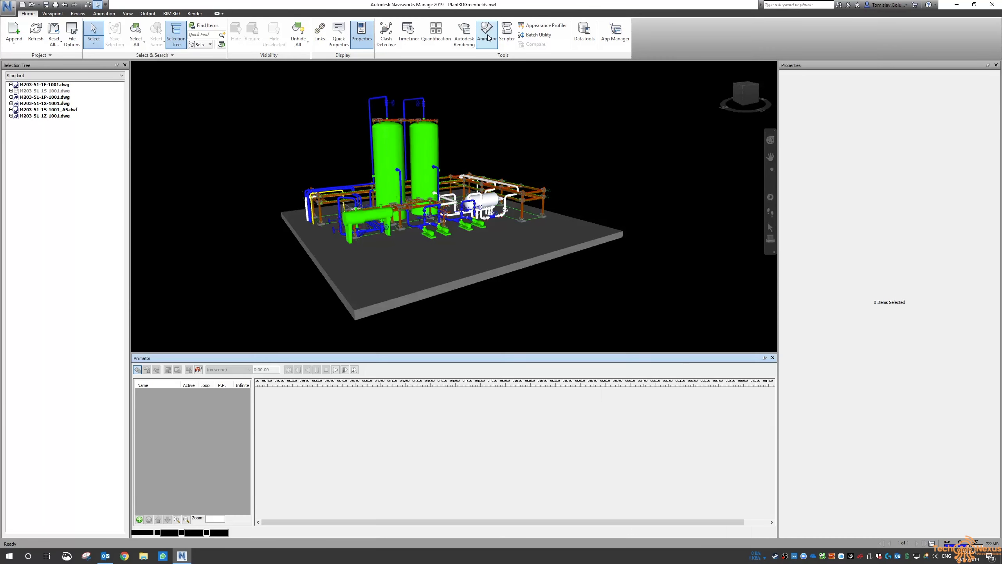
Reduce the height of the Animator window and add a new scene to it
{"action": "left_click", "coordinate": [201, 431]}
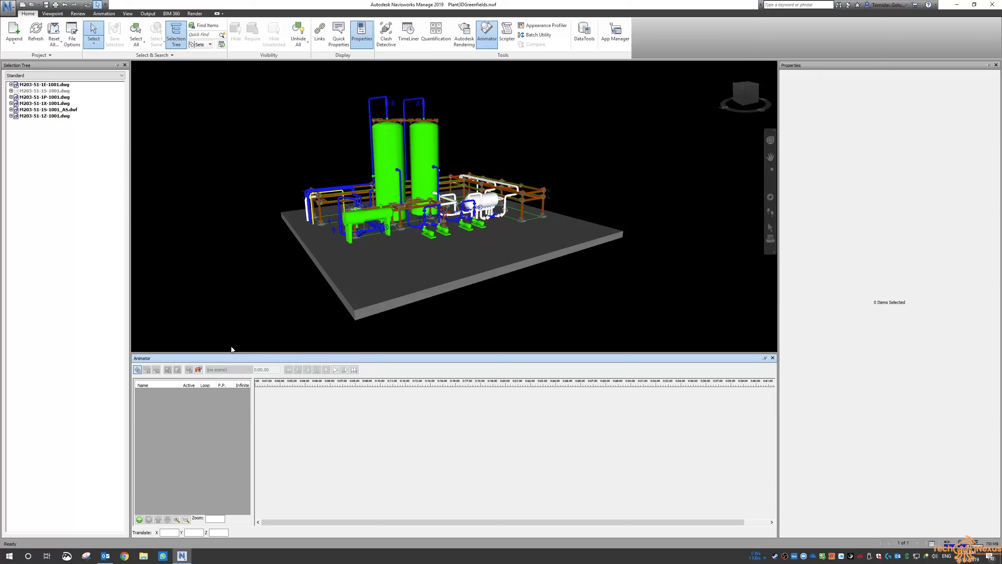
{"action": "left_click_drag", "start_coordinate": [235, 354], "coordinate": [235, 378]}
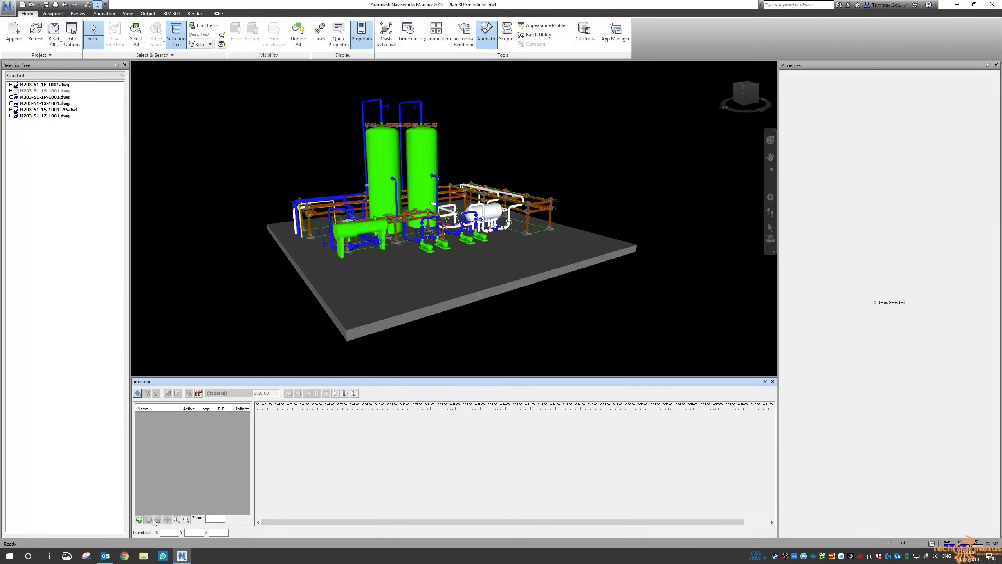
{"action": "left_click", "coordinate": [140, 519]}
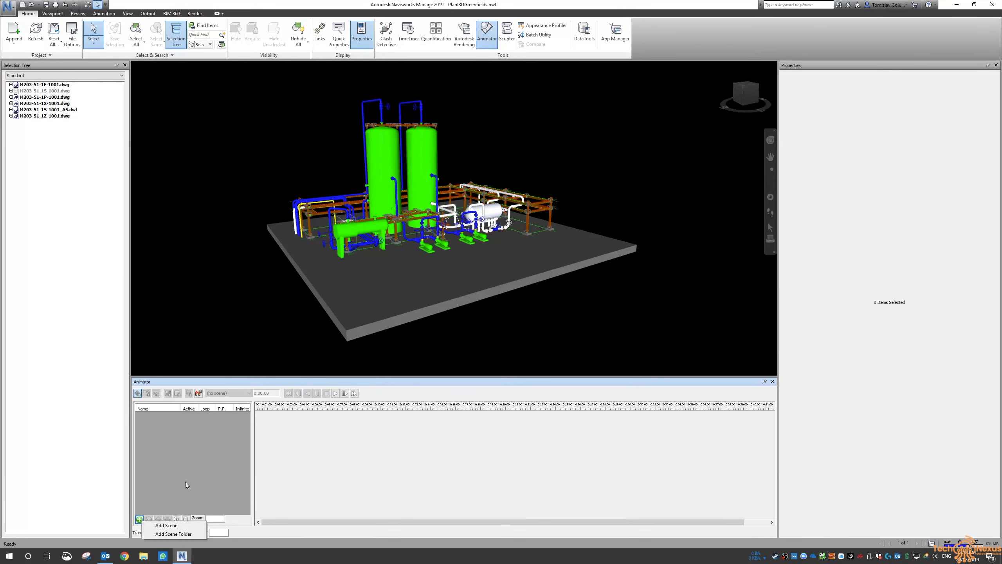
{"action": "left_click", "coordinate": [167, 525]}
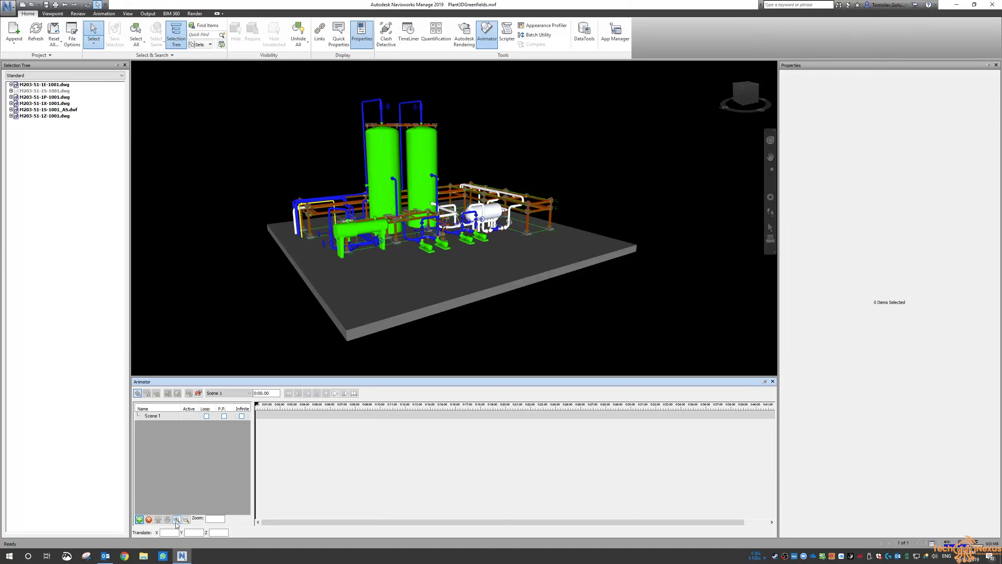
Add an animation set to Scene 1 from the selected concrete slab and name it Slab
{"action": "left_click", "coordinate": [364, 307]}
{"action": "right_click", "coordinate": [168, 419]}
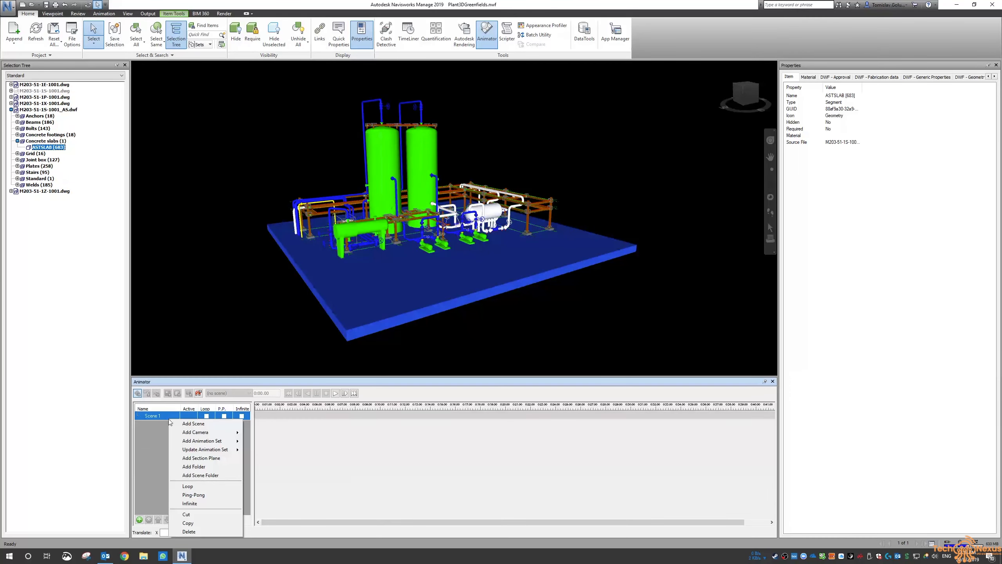
{"action": "mouse_move", "coordinate": [202, 441]}
{"action": "left_click", "coordinate": [284, 441]}
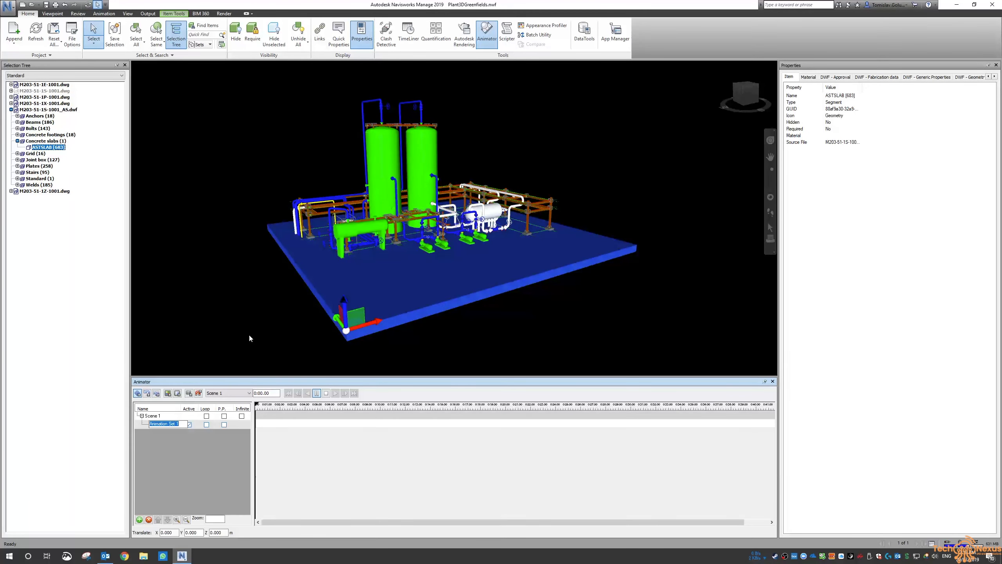
{"action": "type", "text": "Slab"}
{"action": "key", "text": "Return"}
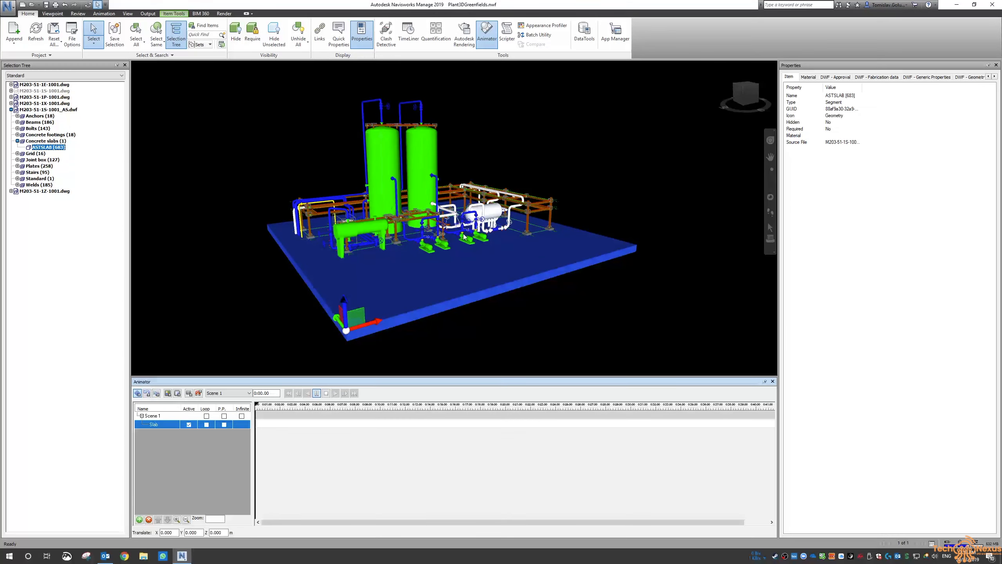
Add an animation set to Scene 1 from the tank tagged TK-101 and name it TK-101
{"action": "left_click", "coordinate": [430, 153]}
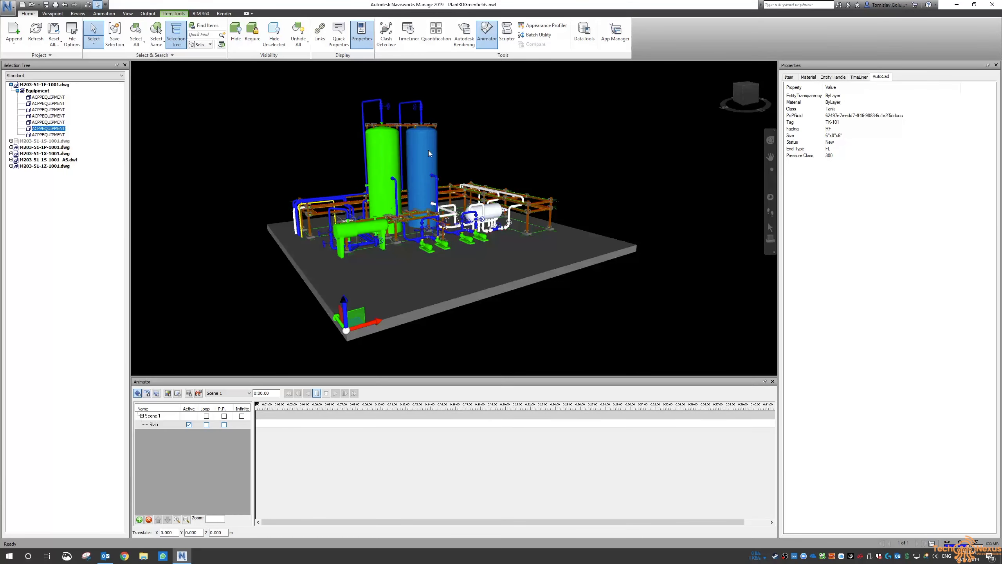
{"action": "right_click", "coordinate": [162, 417]}
{"action": "mouse_move", "coordinate": [221, 436]}
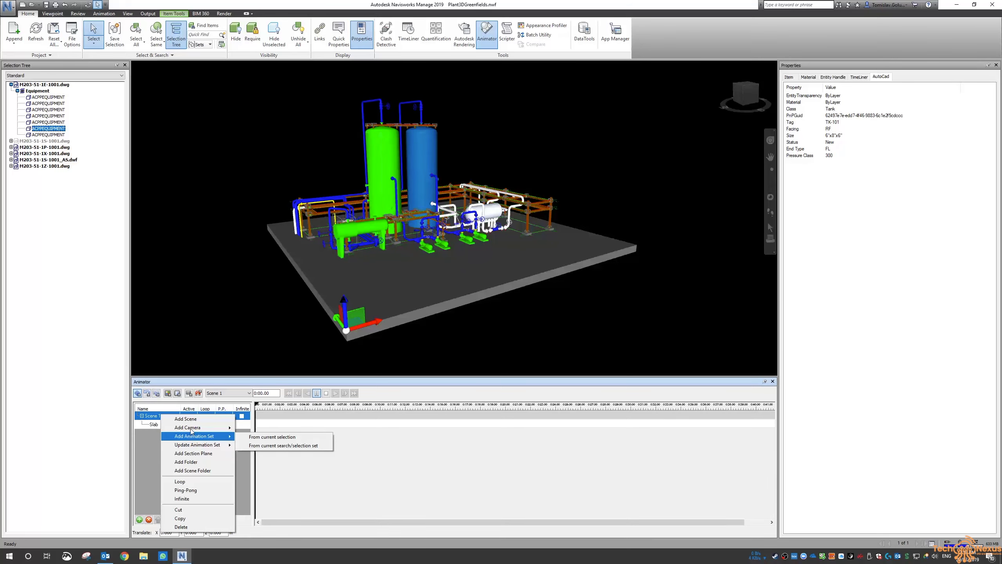
{"action": "left_click", "coordinate": [272, 436]}
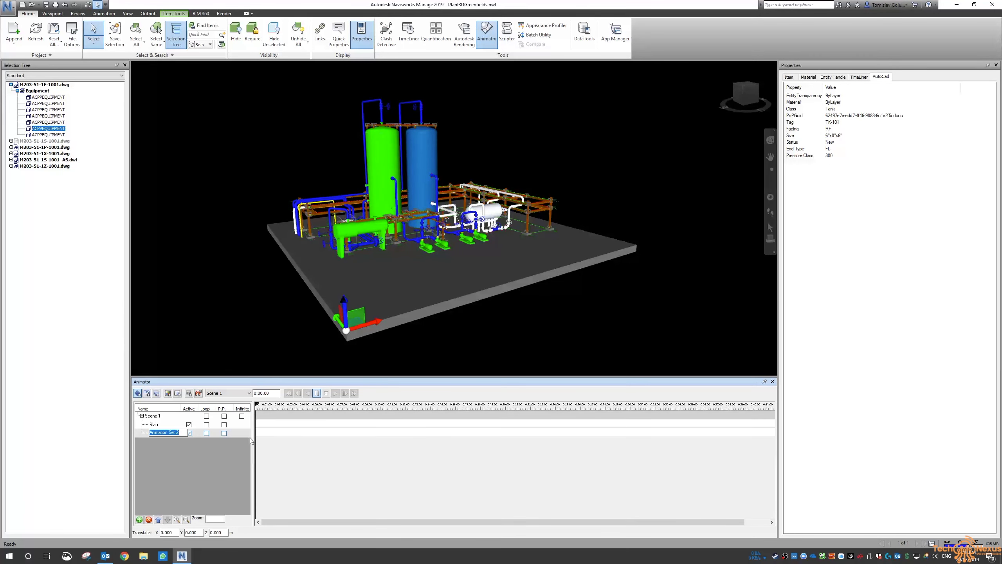
{"action": "type", "text": "TK-101"}
{"action": "key", "text": "Return"}
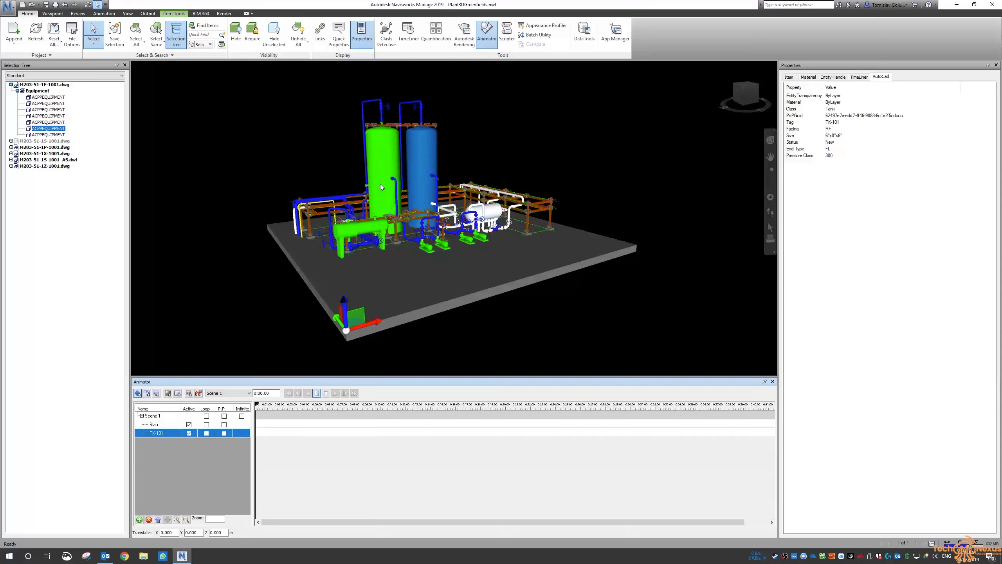
Add an animation set to Scene 1 from the tank tagged TK-100 and name it TK-100
{"action": "left_click", "coordinate": [390, 164]}
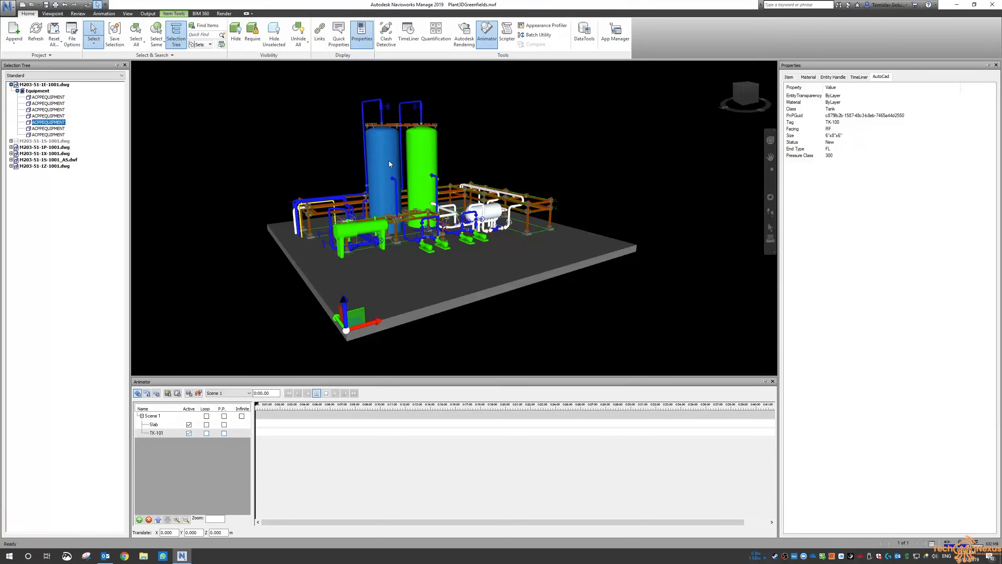
{"action": "right_click", "coordinate": [166, 416]}
{"action": "mouse_move", "coordinate": [216, 435]}
{"action": "left_click", "coordinate": [272, 435]}
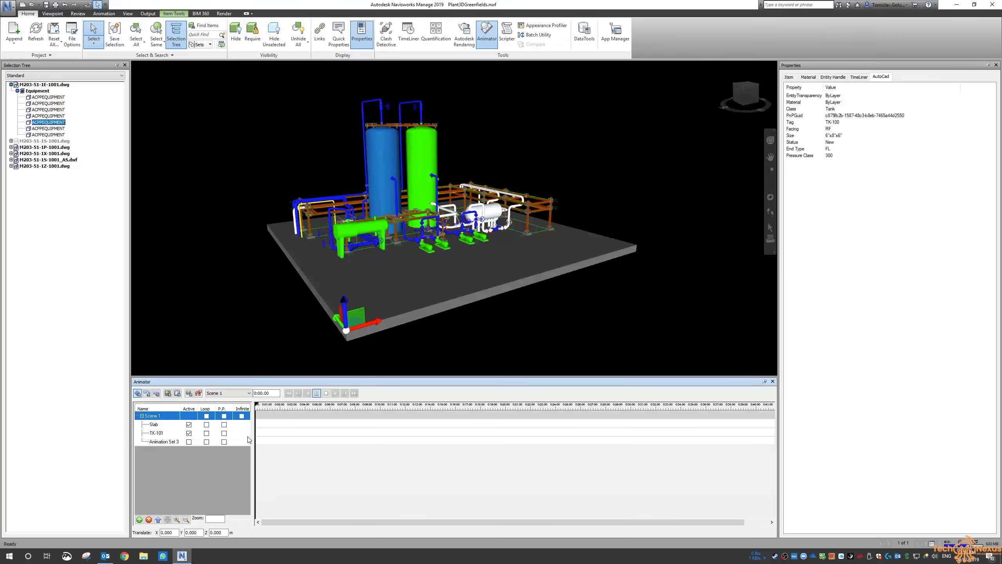
{"action": "type", "text": "TK-10"}
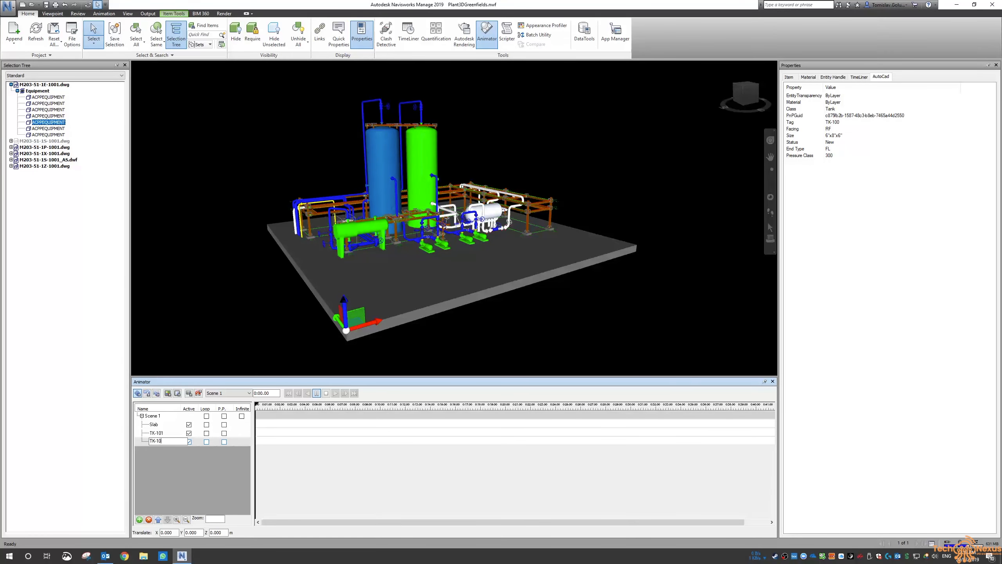
{"action": "type", "text": "0"}
{"action": "key", "text": "Return"}
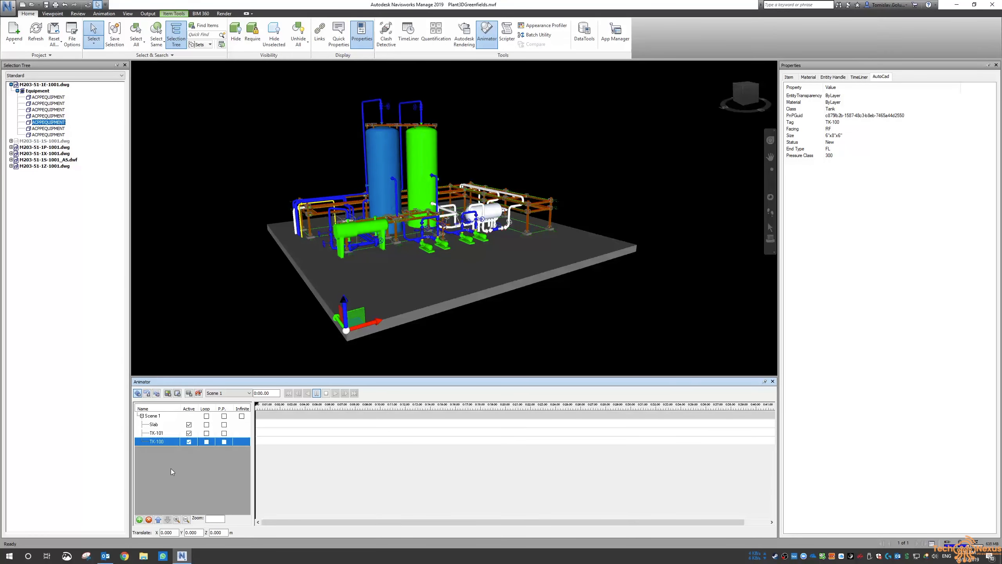
Capture a keyframe of the Slab animation set in its original position at 0 seconds
{"action": "left_click", "coordinate": [159, 418]}
{"action": "left_click", "coordinate": [163, 424]}
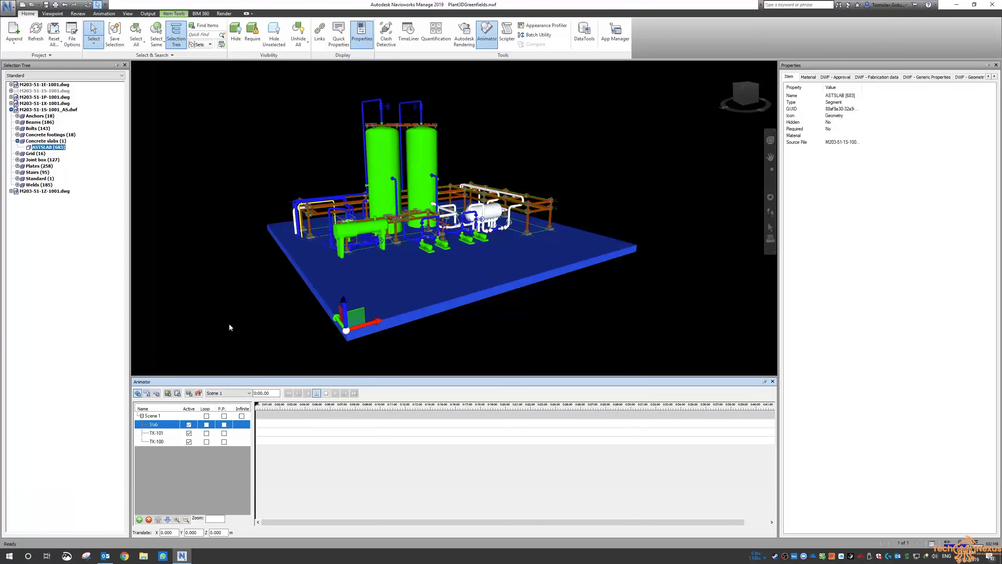
{"action": "left_click", "coordinate": [190, 392]}
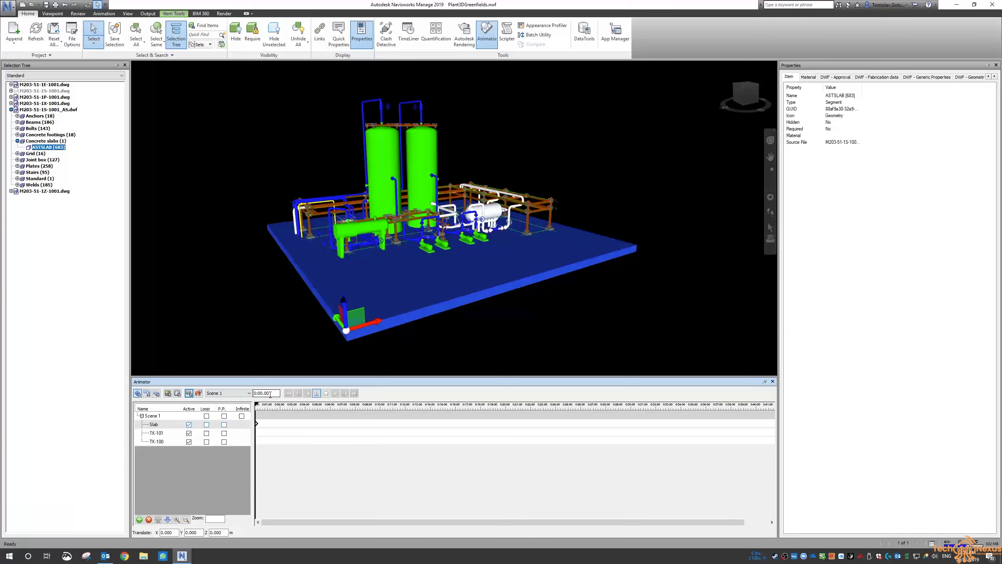
At 5 seconds, translate the slab -10 m in Z and capture a second keyframe
{"action": "type", "text": "5"}
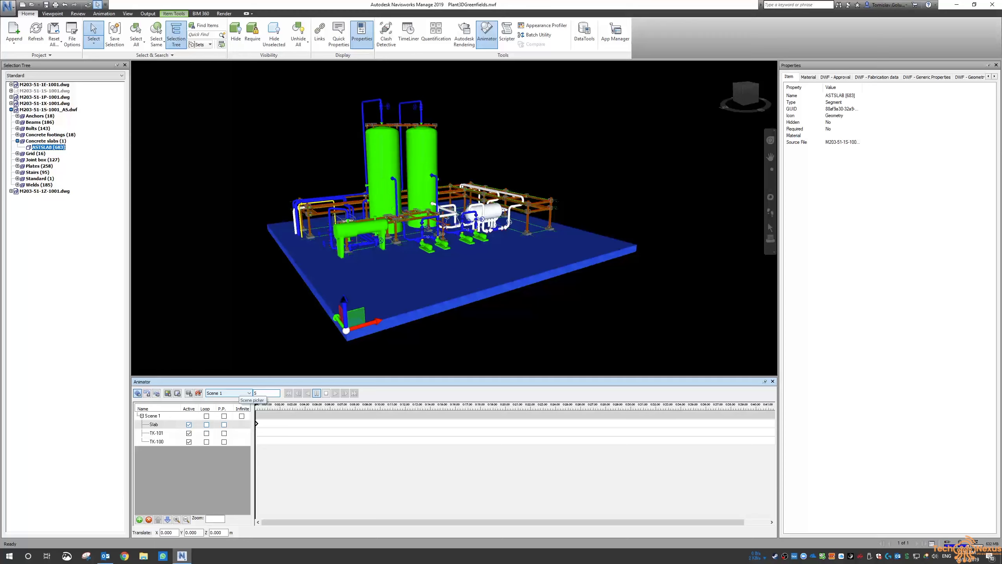
{"action": "key", "text": "Return"}
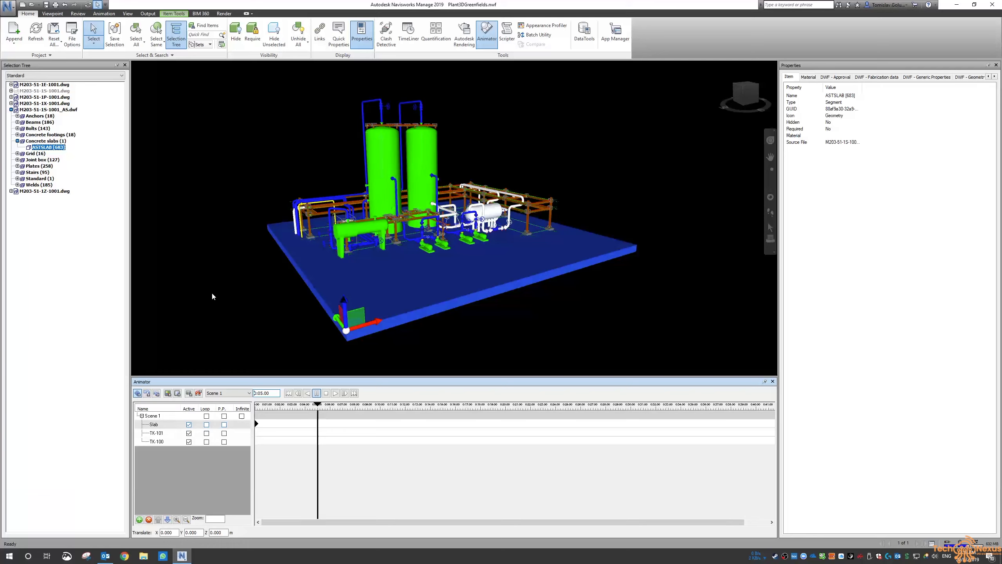
{"action": "left_click", "coordinate": [218, 532]}
{"action": "type", "text": "-10"}
{"action": "key", "text": "Return"}
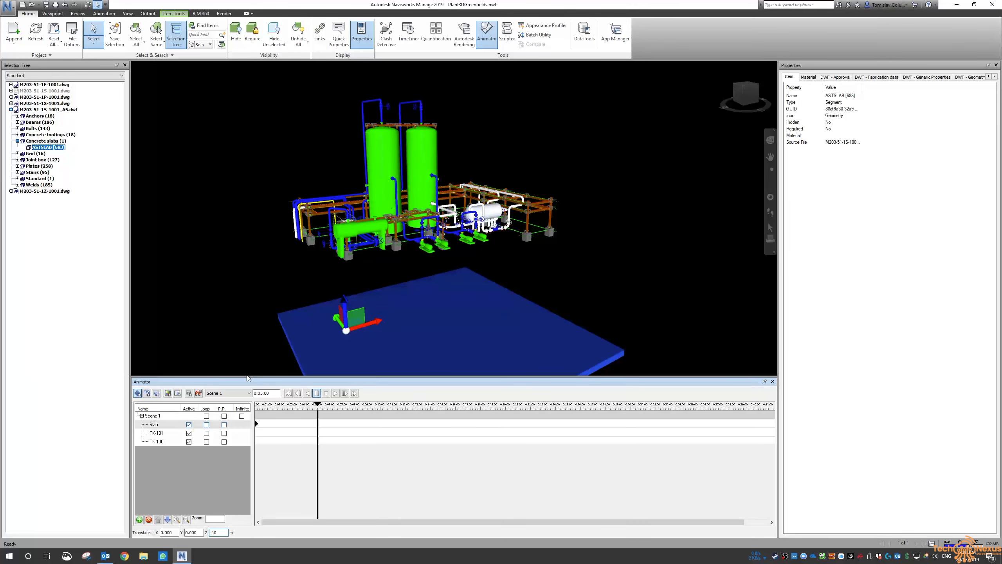
{"action": "left_click", "coordinate": [189, 392]}
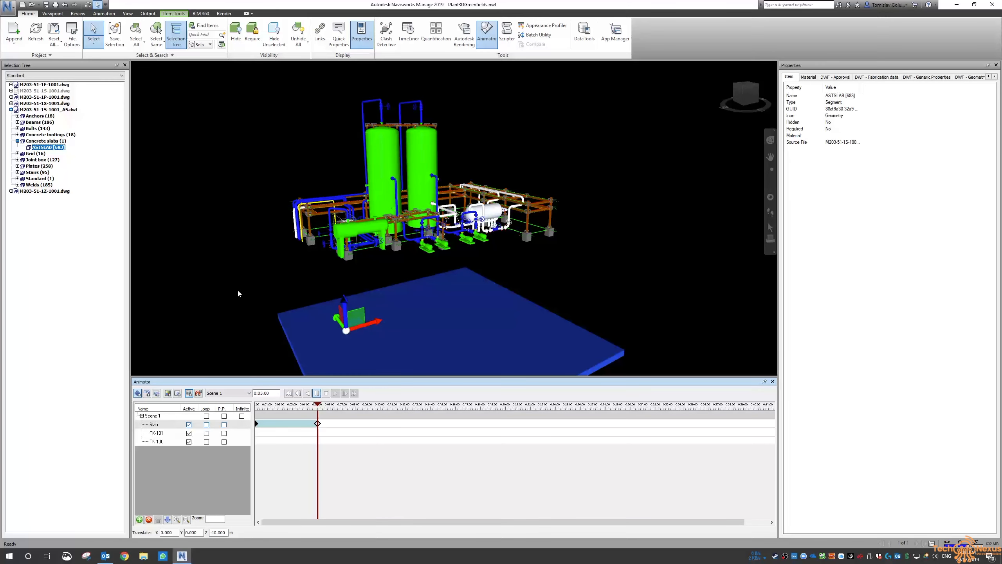
Play the slab animation from the start with nothing selected, and rewind it to 0 seconds
{"action": "left_click", "coordinate": [289, 393]}
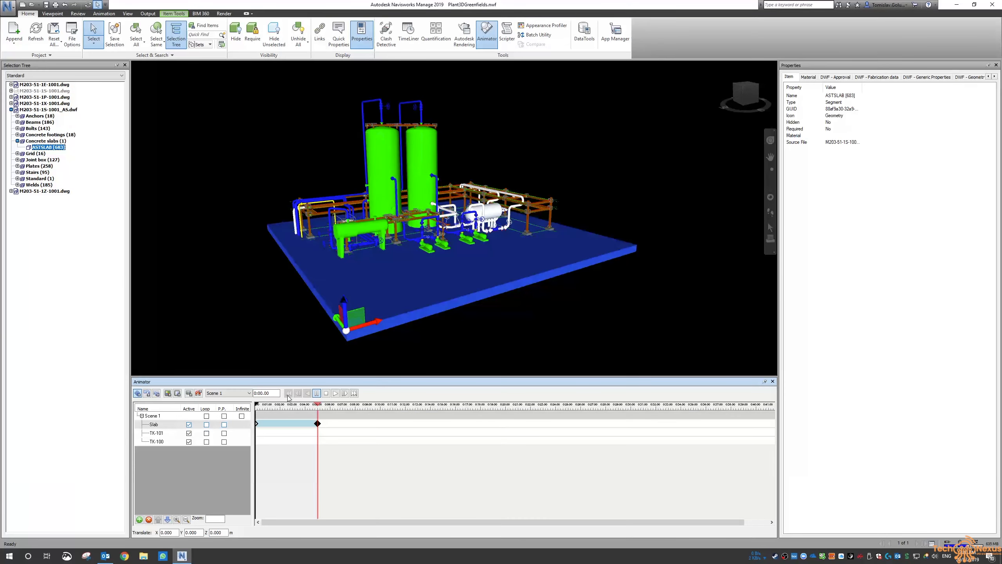
{"action": "left_click", "coordinate": [223, 296]}
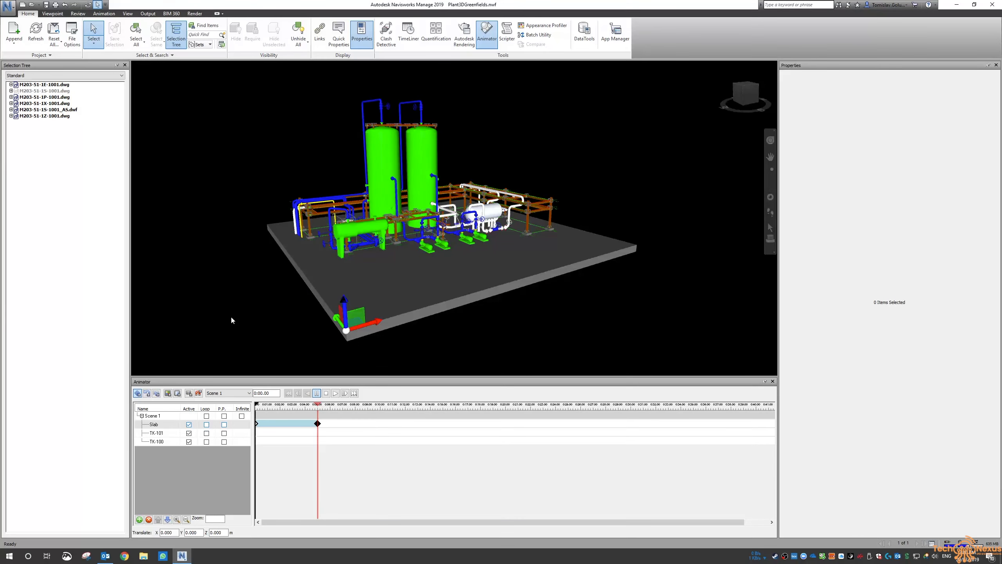
{"action": "left_click", "coordinate": [335, 393]}
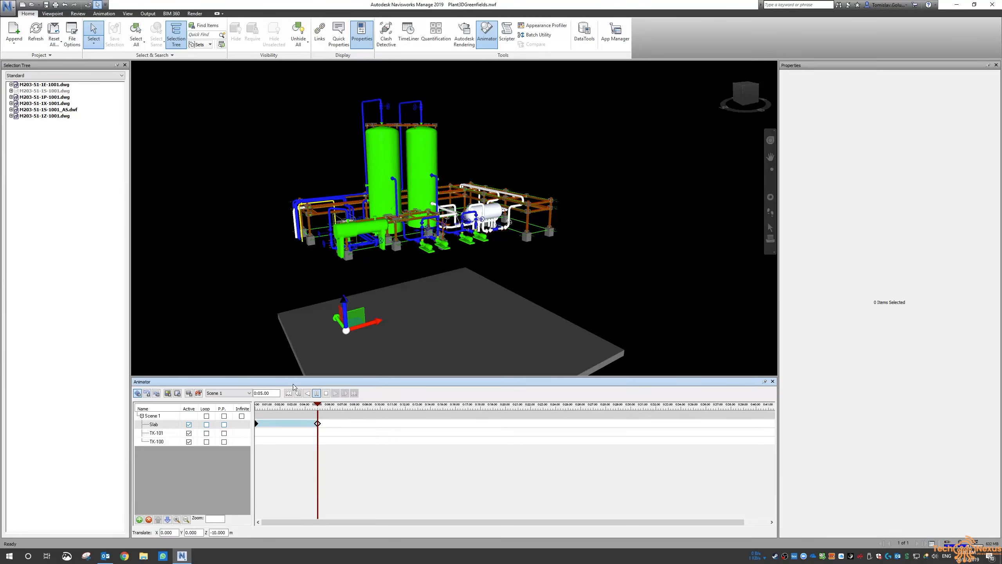
{"action": "left_click", "coordinate": [289, 393]}
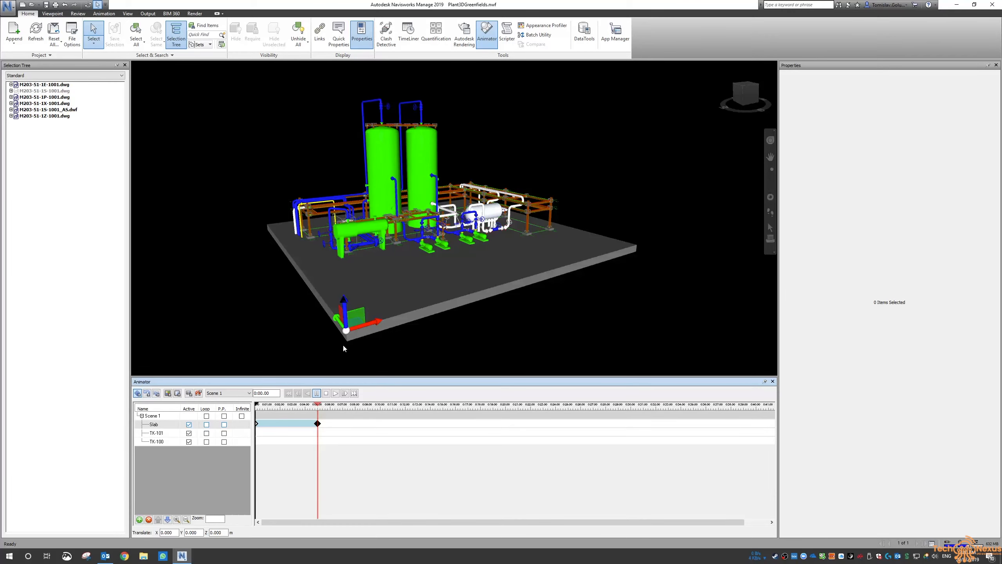
Swap the slab's two keyframes so the lowered position is at 0 seconds and the original position at about 9.84 seconds
{"action": "left_click", "coordinate": [258, 427]}
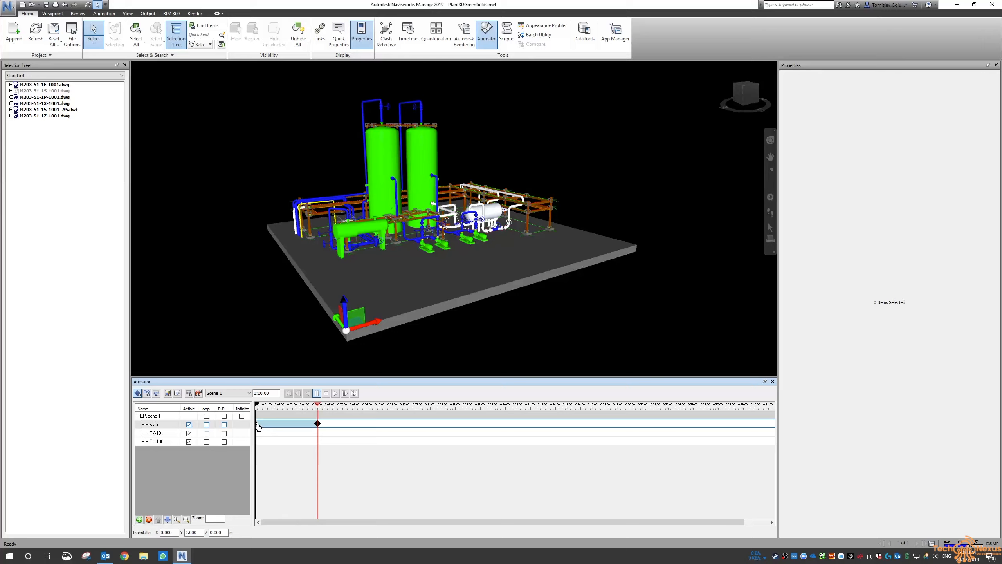
{"action": "mouse_move", "coordinate": [258, 427]}
{"action": "left_mouse_down"}
{"action": "mouse_move", "coordinate": [378, 424]}
{"action": "mouse_move", "coordinate": [253, 424]}
{"action": "left_mouse_up"}
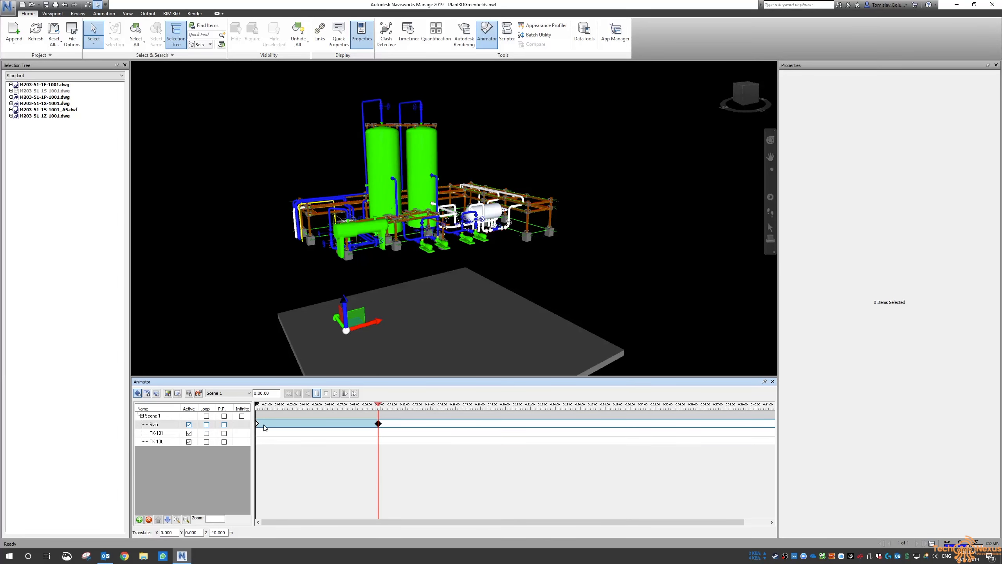
{"action": "left_click", "coordinate": [378, 424]}
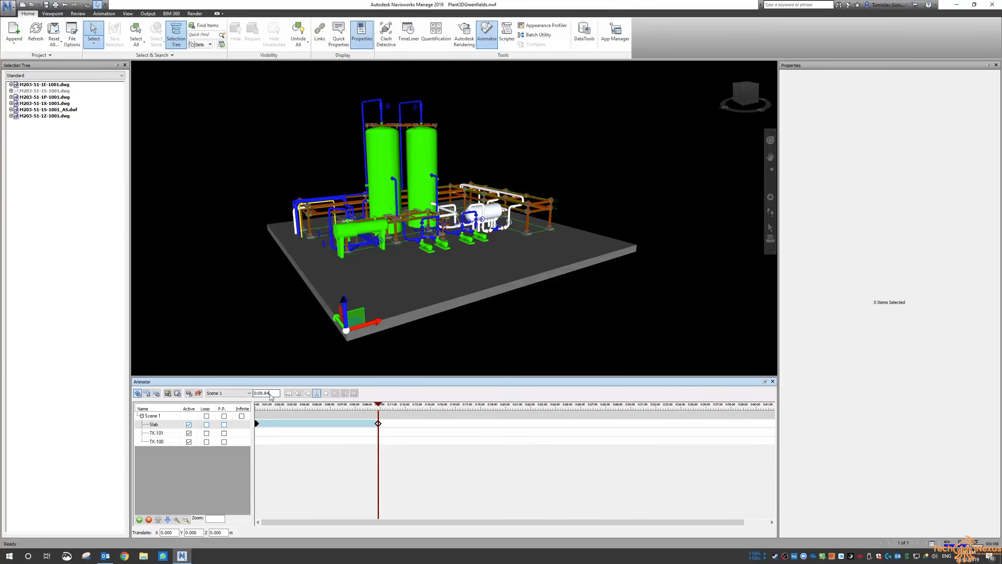
Move the Slab animation's final keyframe to about 5 seconds and clear the selection
{"action": "type", "text": "5"}
{"action": "key", "text": "Return"}
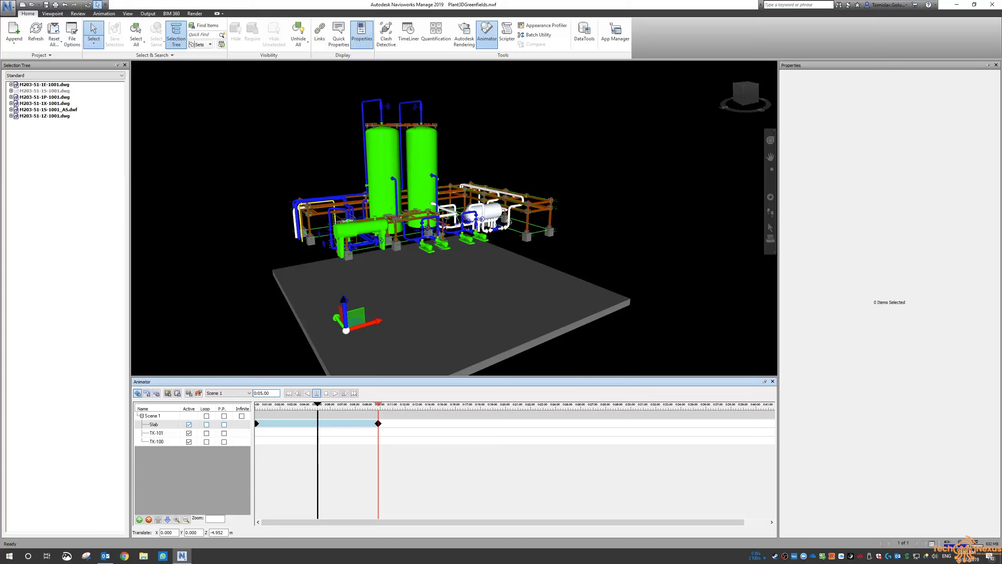
{"action": "left_click_drag", "start_coordinate": [378, 423], "coordinate": [317, 428]}
{"action": "left_click", "coordinate": [281, 314]}
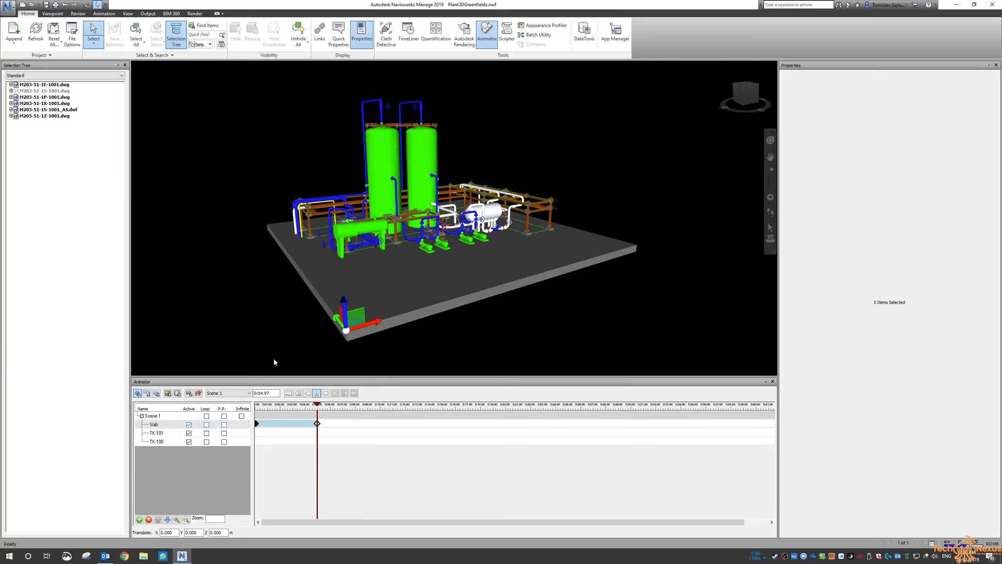
Play the shortened slab animation from the start and rewind it to 0 seconds
{"action": "left_click", "coordinate": [289, 392]}
{"action": "left_click", "coordinate": [336, 393]}
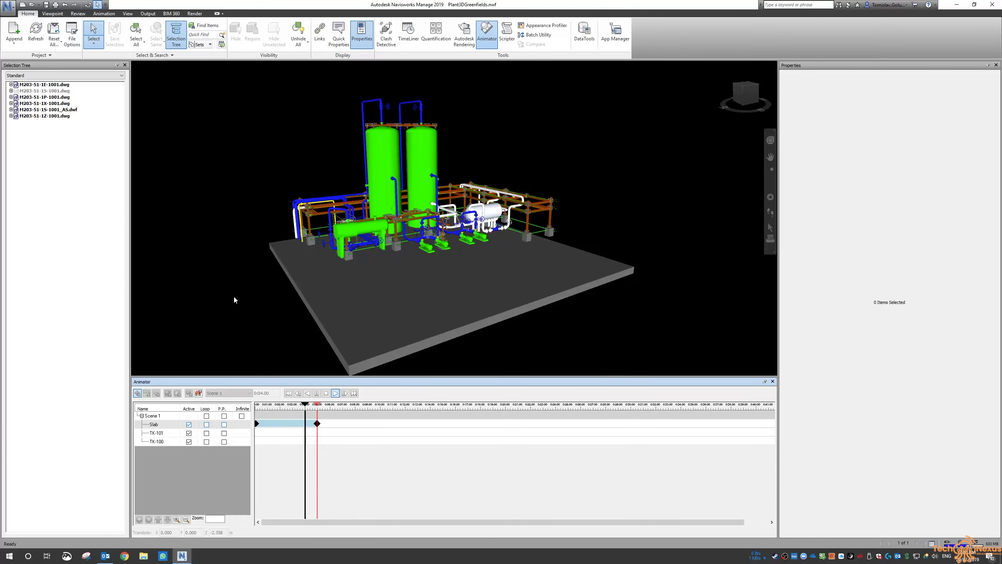
{"action": "left_click", "coordinate": [289, 393]}
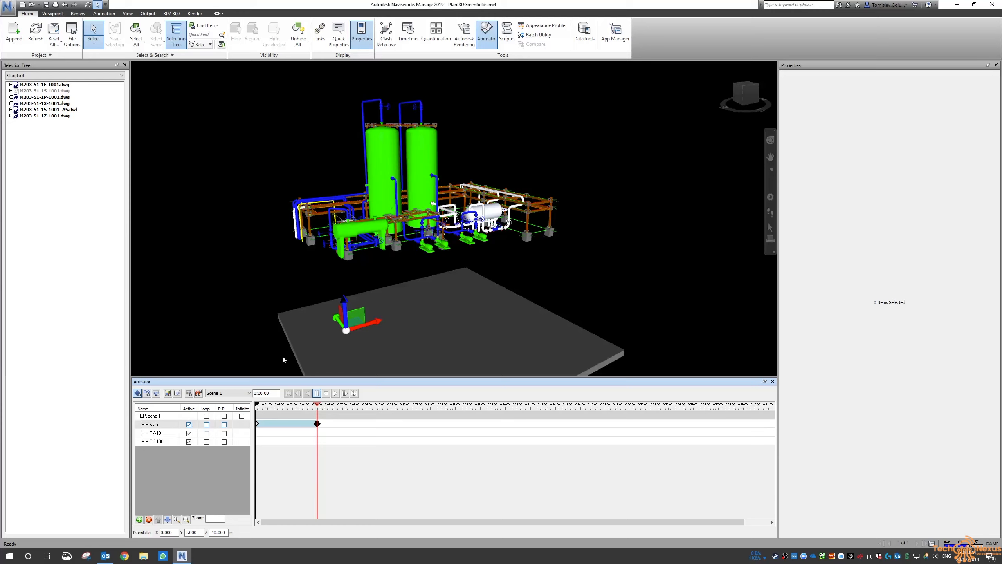
Keyframe TK-101 in its original position at 0 seconds and translated 25 m in Z at about 10 seconds
{"action": "left_click", "coordinate": [158, 432]}
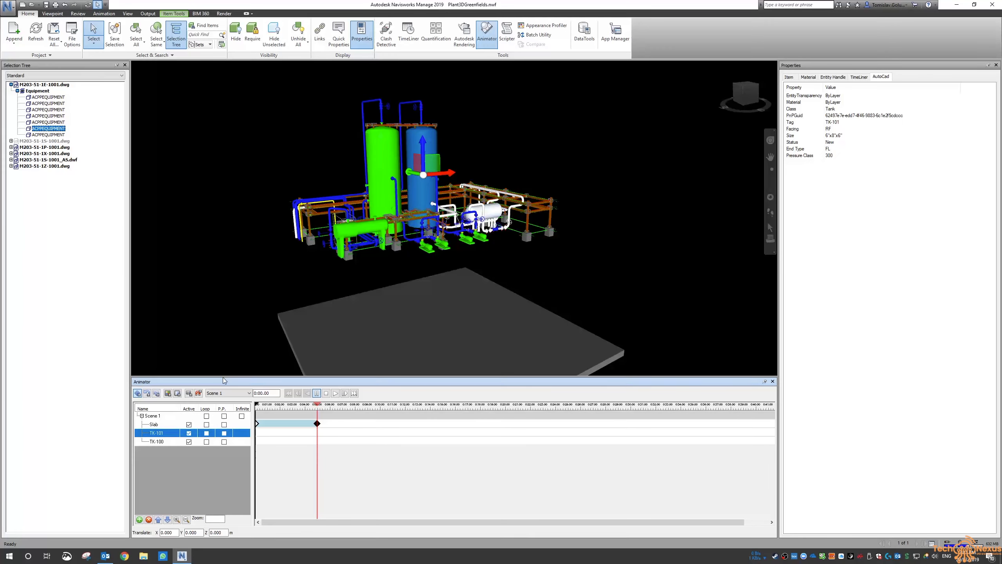
{"action": "left_click", "coordinate": [188, 393]}
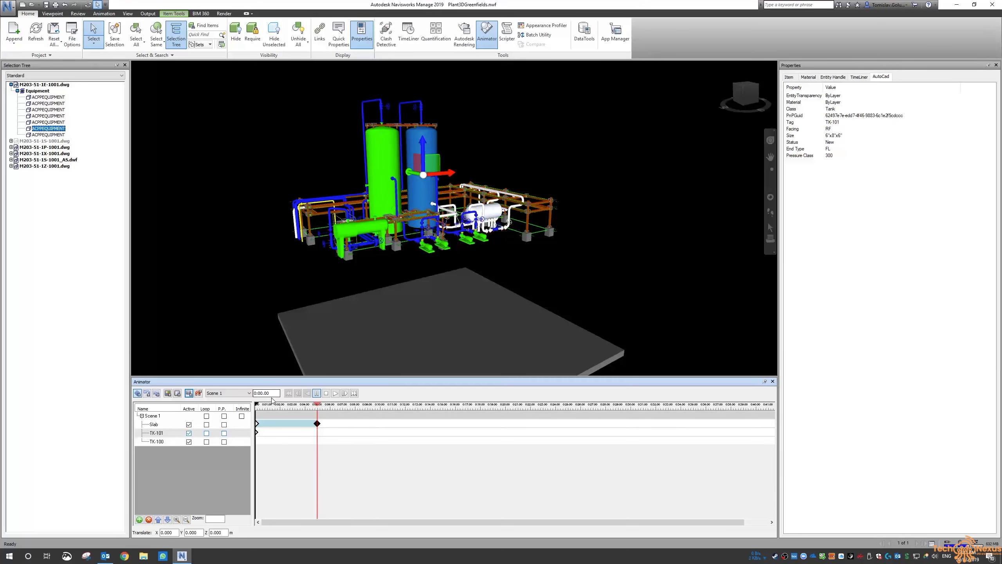
{"action": "left_click_drag", "start_coordinate": [257, 407], "coordinate": [383, 413]}
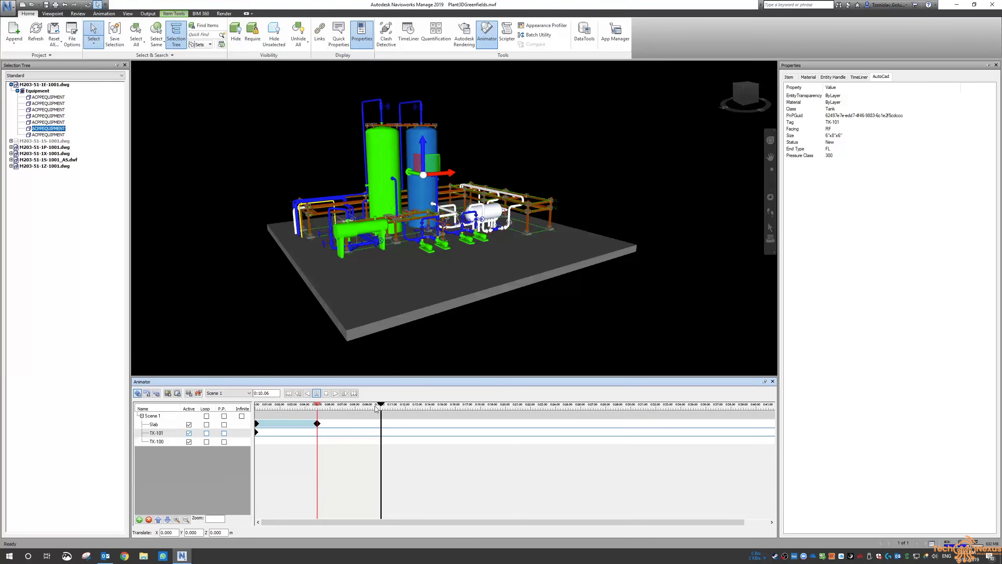
{"action": "left_click", "coordinate": [216, 532]}
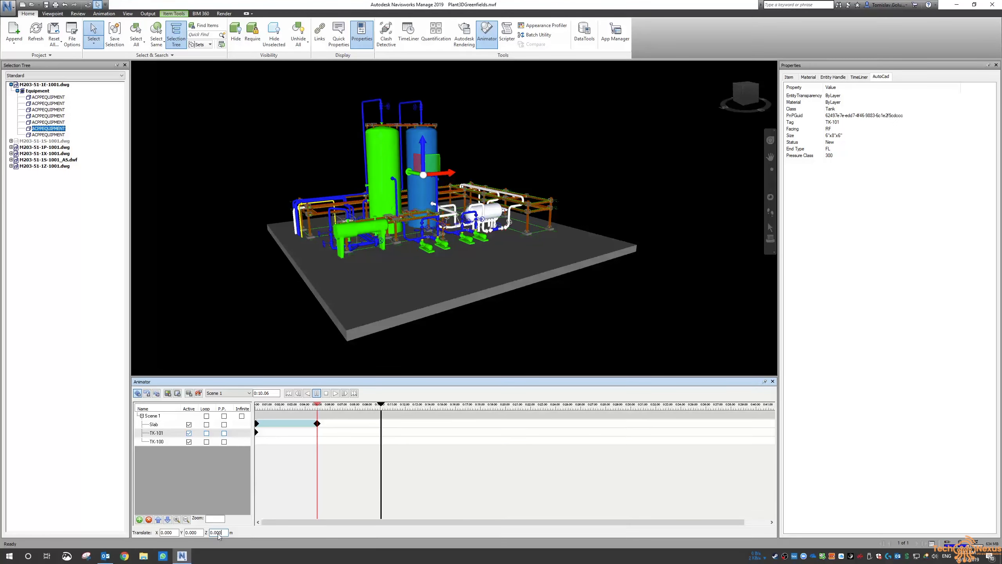
{"action": "type", "text": "25"}
{"action": "key", "text": "Return"}
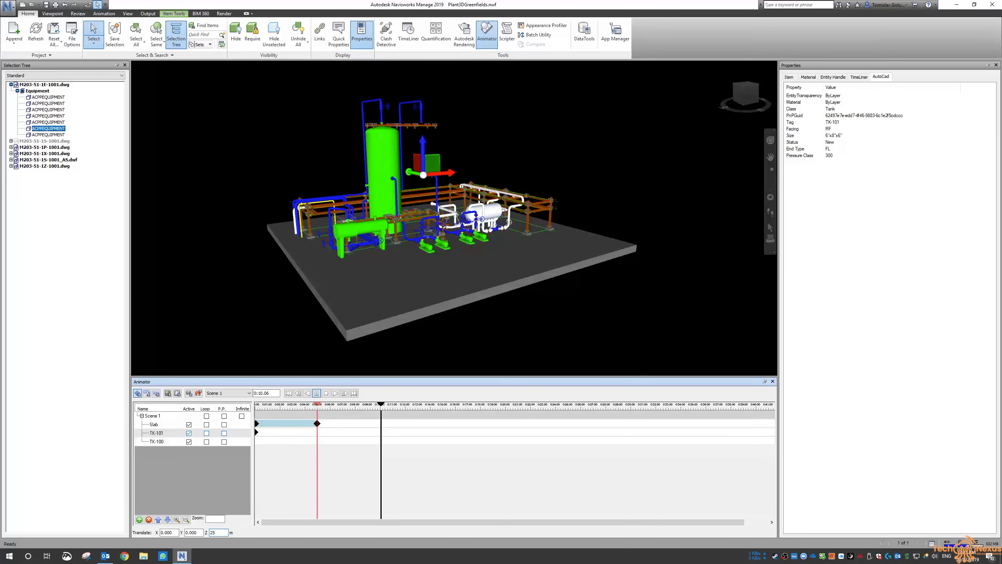
{"action": "left_click", "coordinate": [189, 393]}
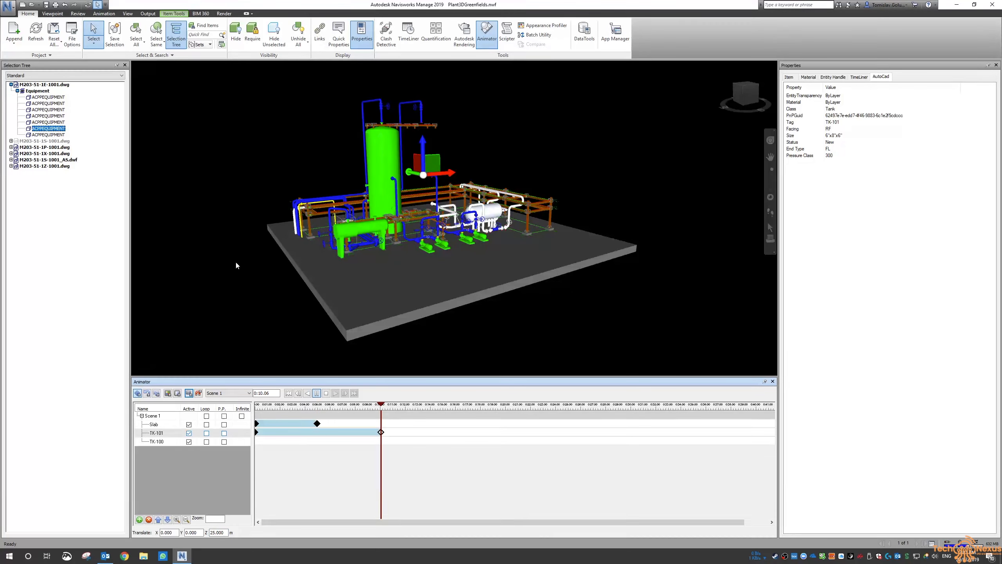
Swap TK-101's two keyframes so the raised position is at 0 seconds and the original position at about 10 seconds
{"action": "left_click", "coordinate": [258, 435]}
{"action": "left_click_drag", "start_coordinate": [257, 435], "coordinate": [443, 443]}
{"action": "left_click_drag", "start_coordinate": [381, 436], "coordinate": [256, 435]}
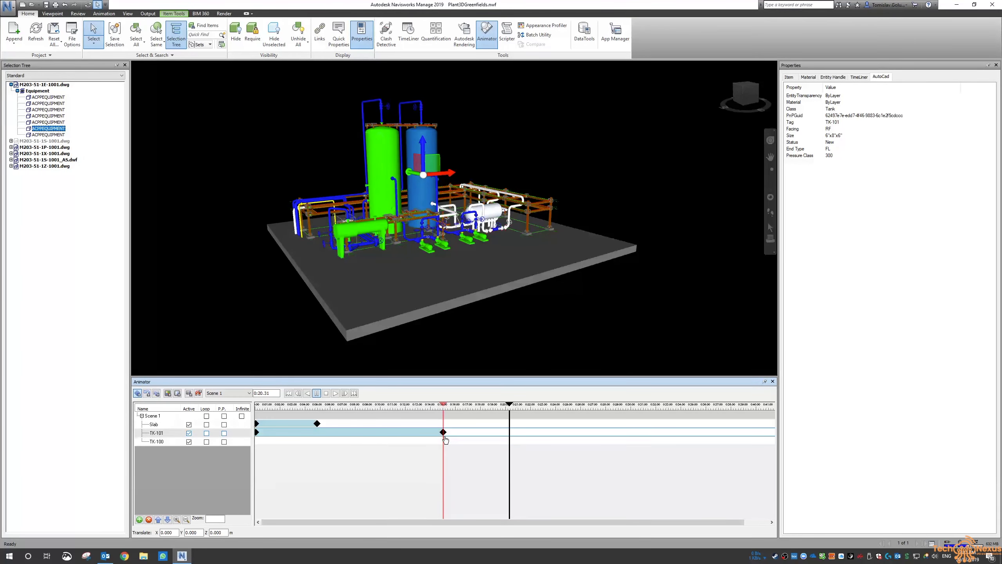
{"action": "mouse_move", "coordinate": [444, 436]}
{"action": "left_mouse_down"}
{"action": "mouse_move", "coordinate": [359, 434]}
{"action": "mouse_move", "coordinate": [393, 434]}
{"action": "mouse_move", "coordinate": [381, 438]}
{"action": "left_mouse_up"}
Play the combined slab and TK-101 animation from the start, and rewind it to 0 seconds
{"action": "left_click", "coordinate": [289, 393]}
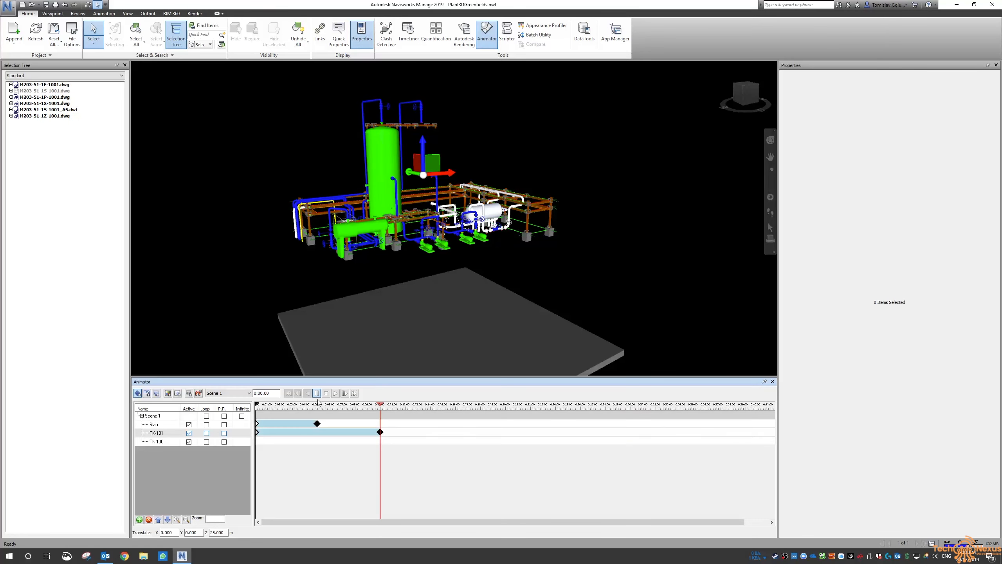
{"action": "left_click", "coordinate": [335, 394]}
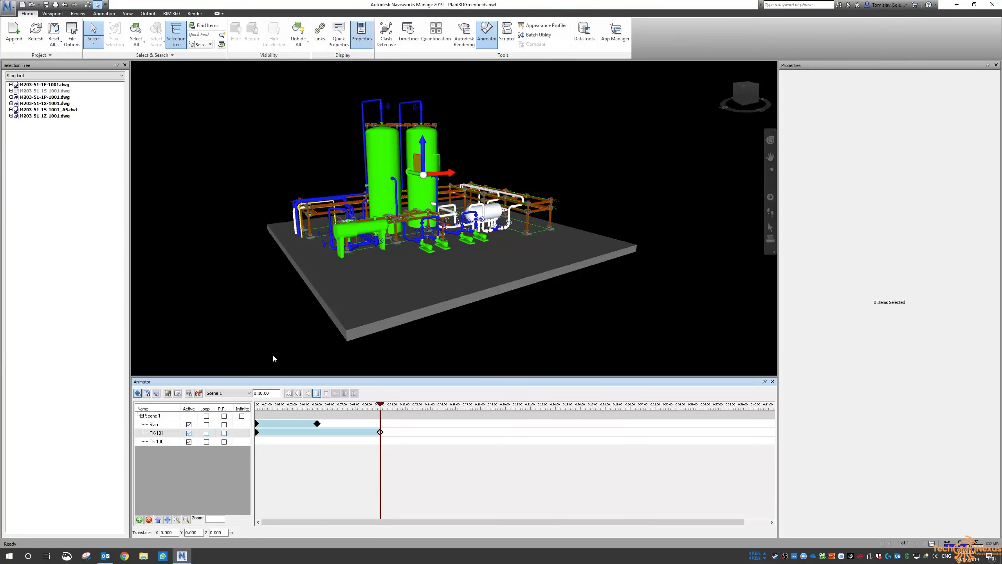
{"action": "left_click", "coordinate": [289, 392]}
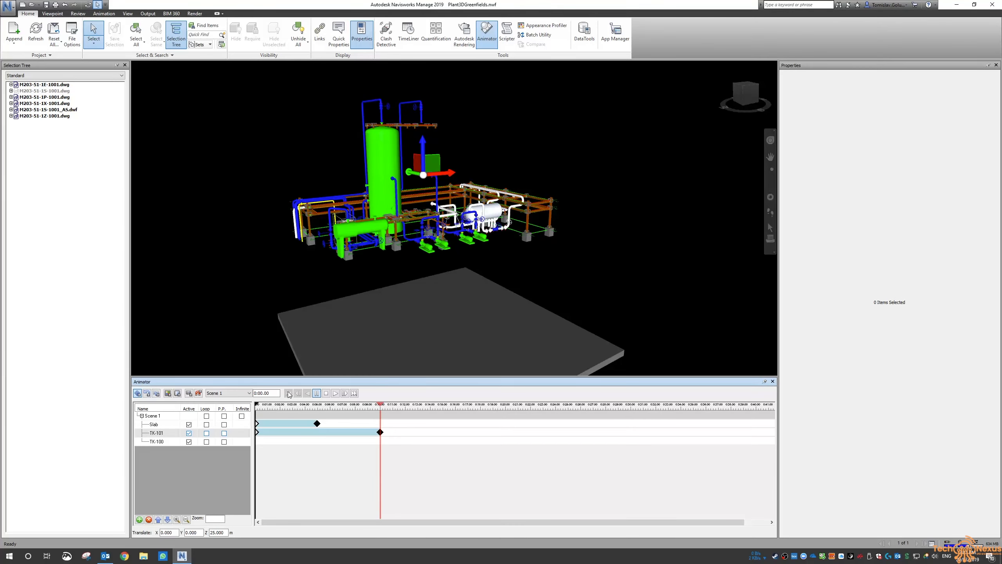
Keyframe TK-100 in its original position at 0 seconds and translated 30 m in Z at about 12 seconds
{"action": "left_click", "coordinate": [165, 443]}
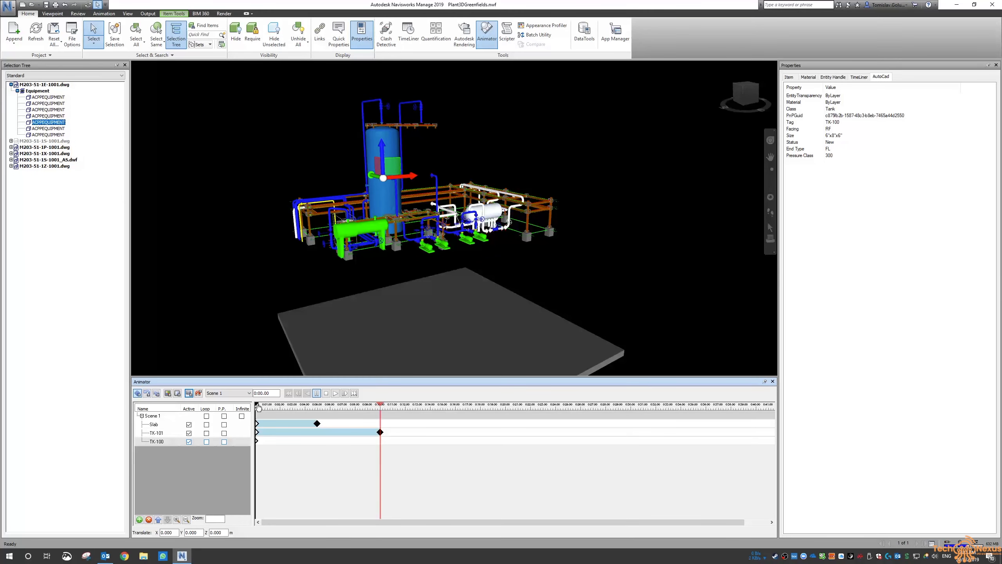
{"action": "left_click_drag", "start_coordinate": [257, 406], "coordinate": [406, 410]}
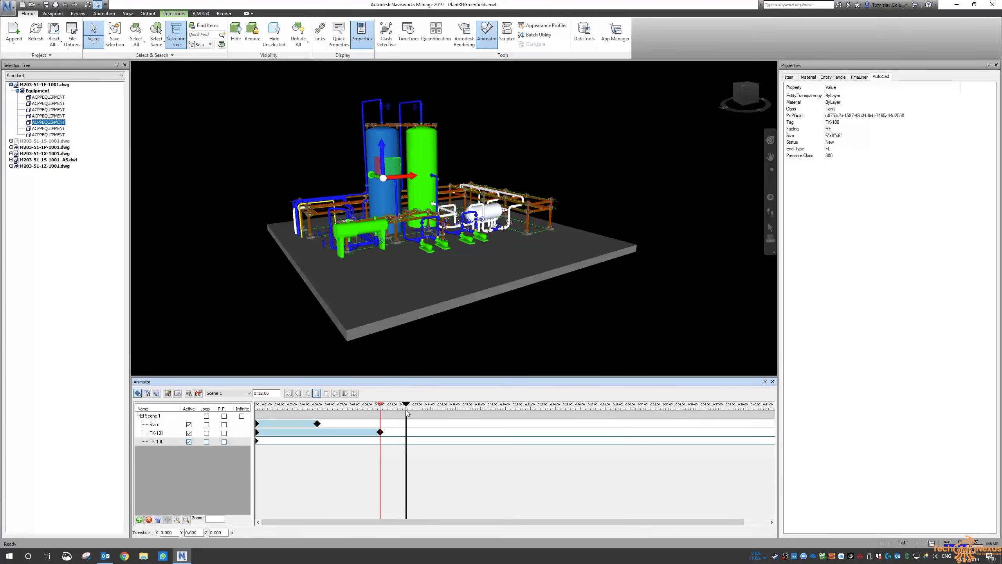
{"action": "left_click", "coordinate": [211, 533]}
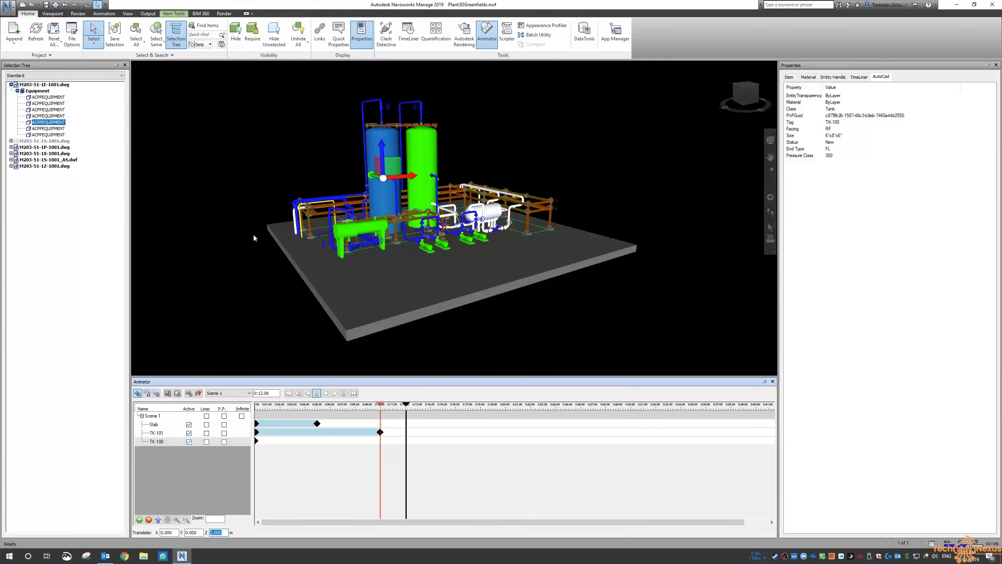
{"action": "type", "text": "30"}
{"action": "key", "text": "Return"}
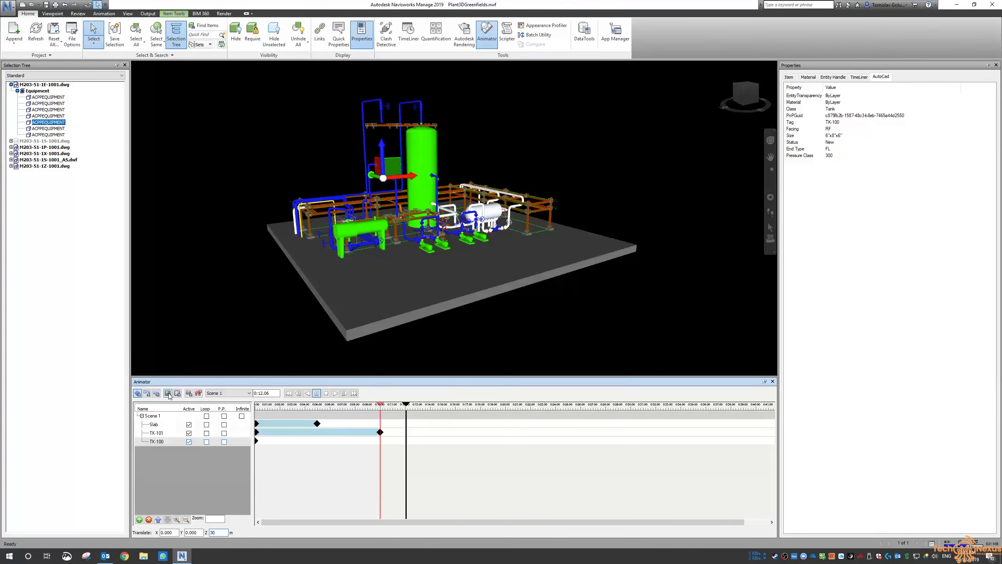
{"action": "left_click", "coordinate": [189, 393]}
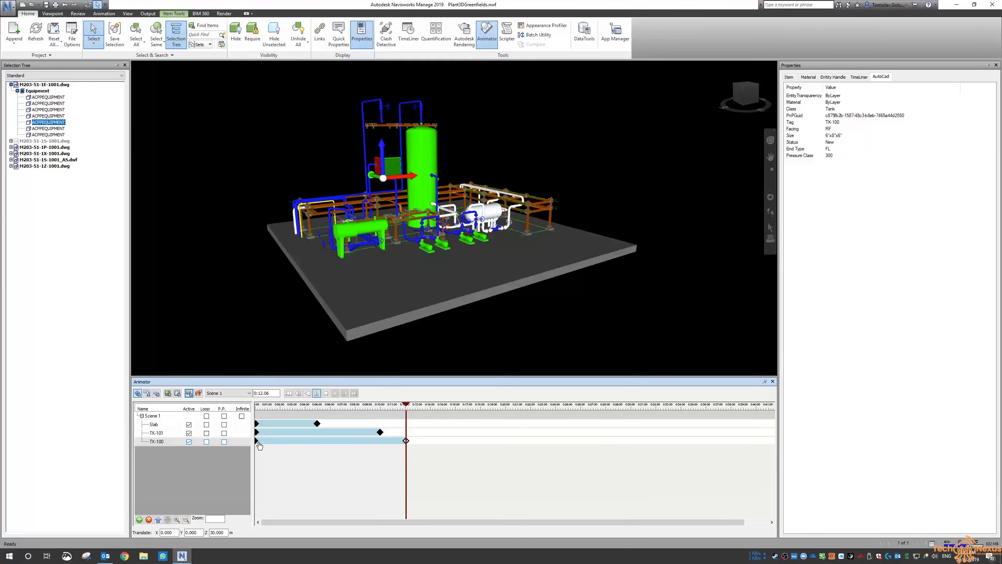
Swap TK-100's two keyframes so the raised position is at 0 seconds and the original position at about 12 seconds
{"action": "left_click_drag", "start_coordinate": [258, 442], "coordinate": [471, 442]}
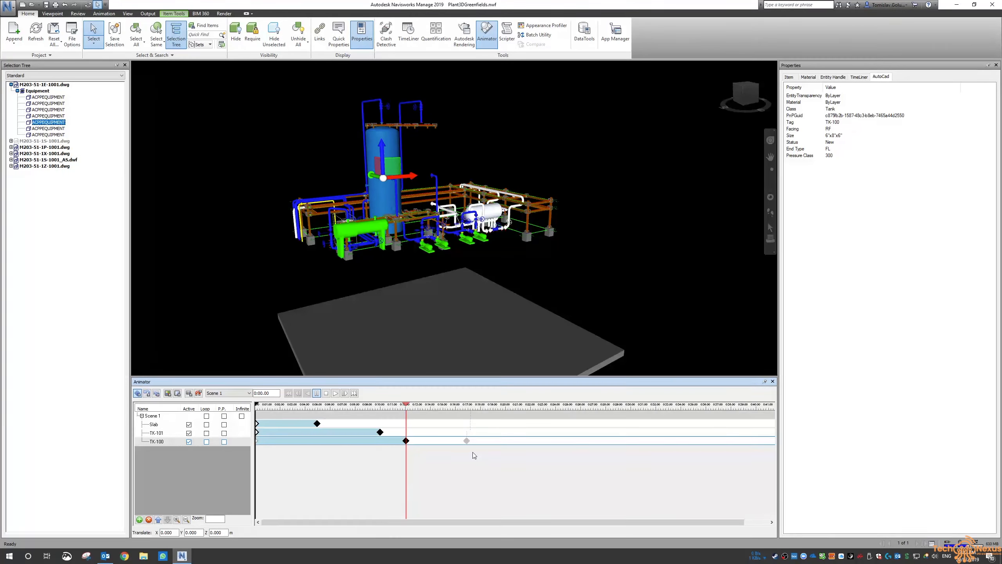
{"action": "left_click", "coordinate": [407, 441]}
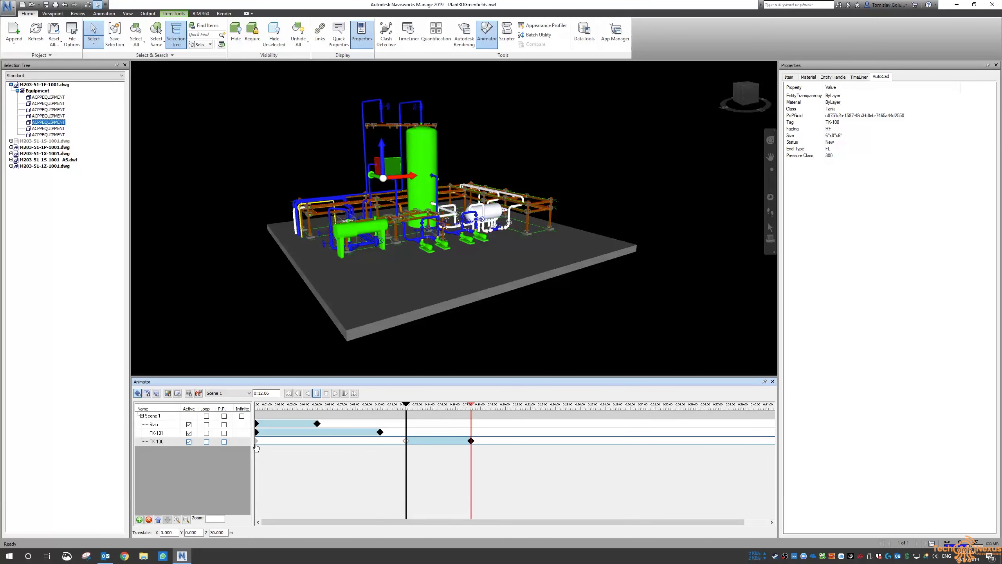
{"action": "left_click", "coordinate": [257, 442]}
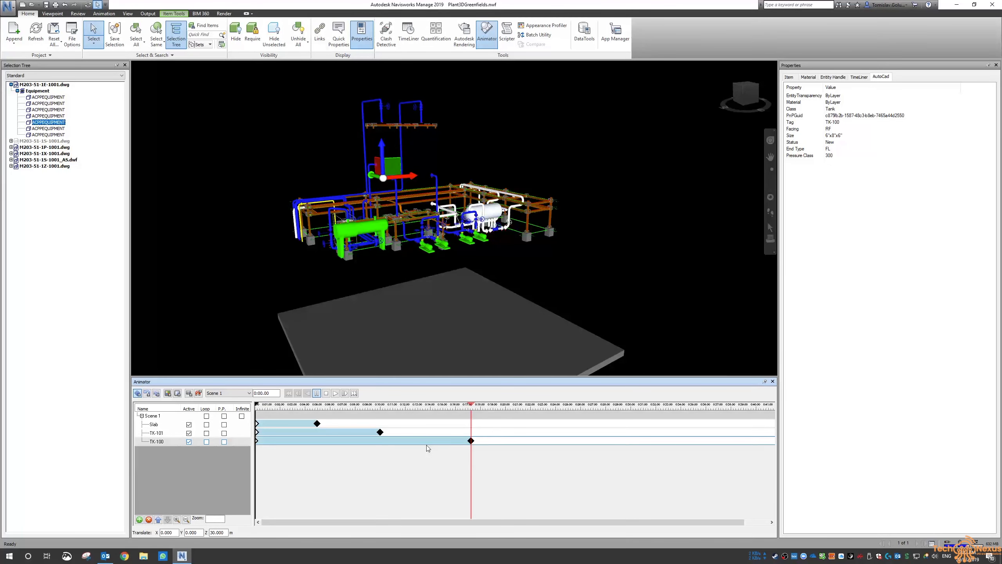
{"action": "left_click_drag", "start_coordinate": [471, 441], "coordinate": [407, 441]}
Play the full scene from 0 seconds with nothing selected and with both raised tanks and the slab in view
{"action": "left_click", "coordinate": [288, 392]}
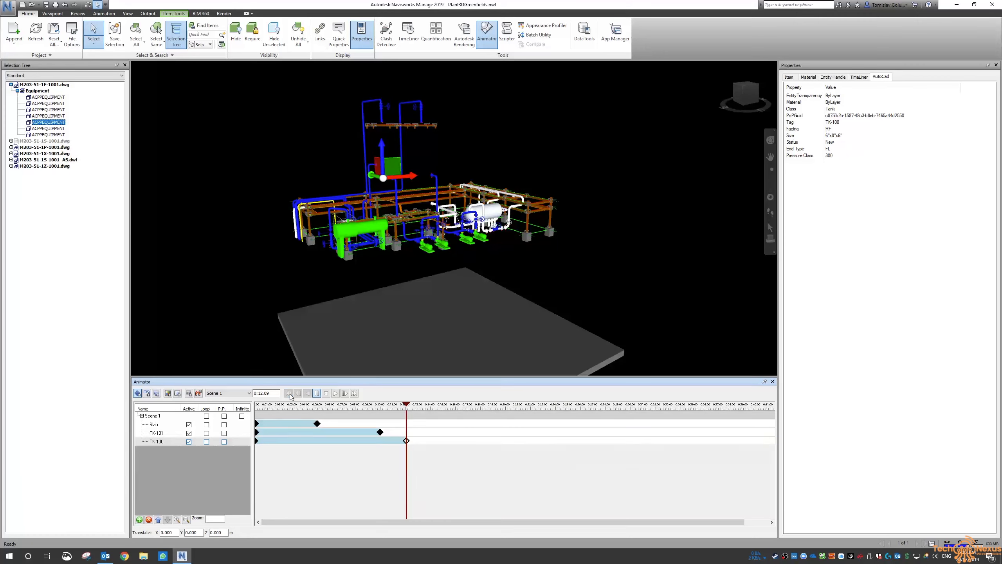
{"action": "left_click", "coordinate": [244, 309]}
{"action": "scroll", "coordinate": [244, 309], "scroll_direction": "down", "scroll_amount": 5}
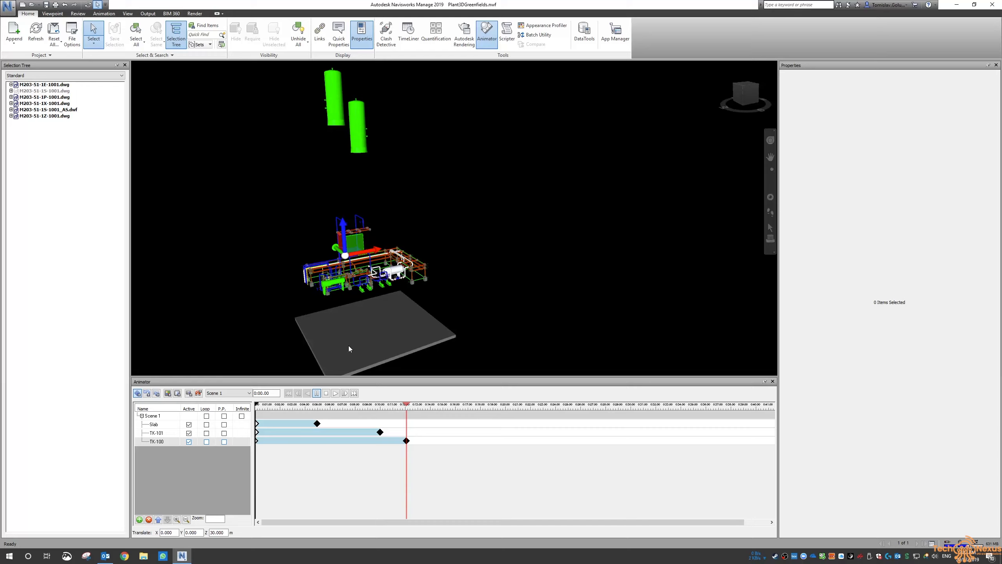
{"action": "left_click", "coordinate": [336, 393]}
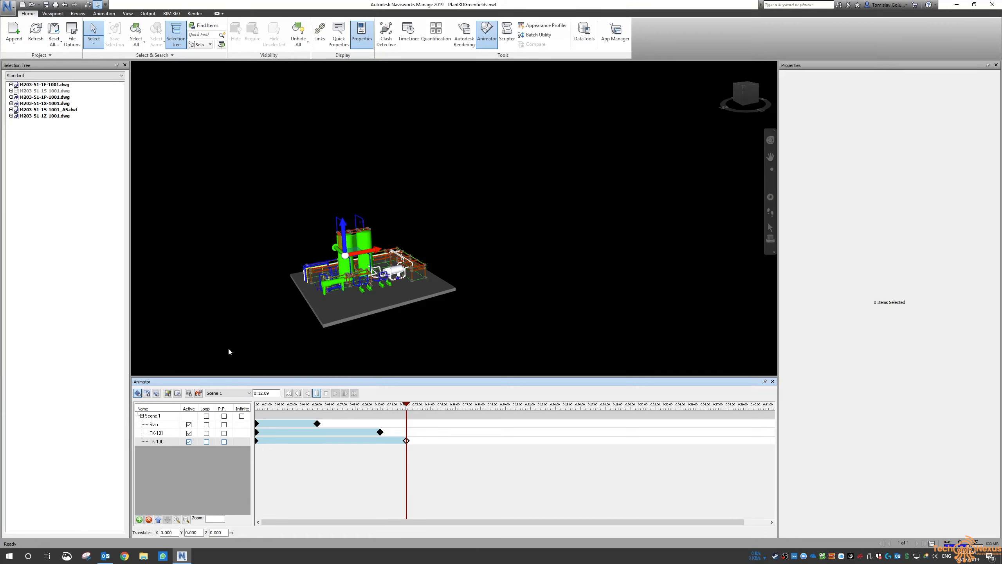
Examine the assembled plant up close, around the two tanks and the surrounding piping
{"action": "scroll", "coordinate": [311, 256], "scroll_direction": "up", "scroll_amount": 6}
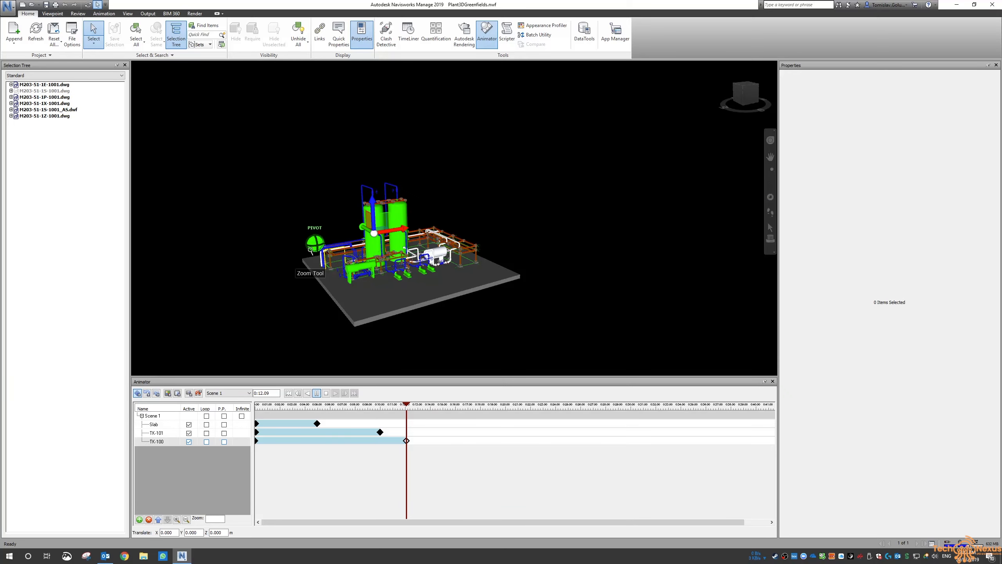
{"action": "scroll", "coordinate": [296, 181], "scroll_direction": "up", "scroll_amount": 3}
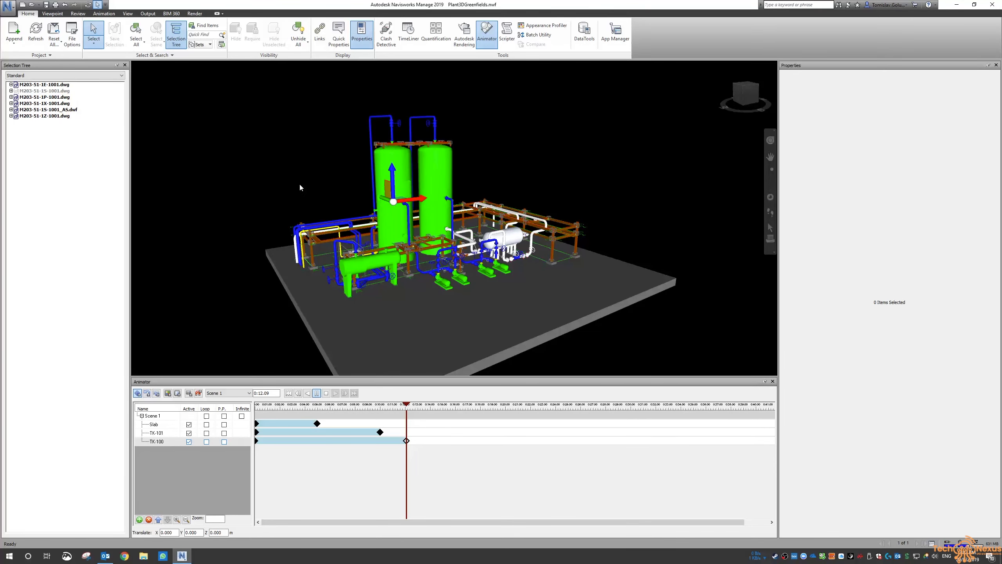
{"action": "left_click", "coordinate": [770, 228]}
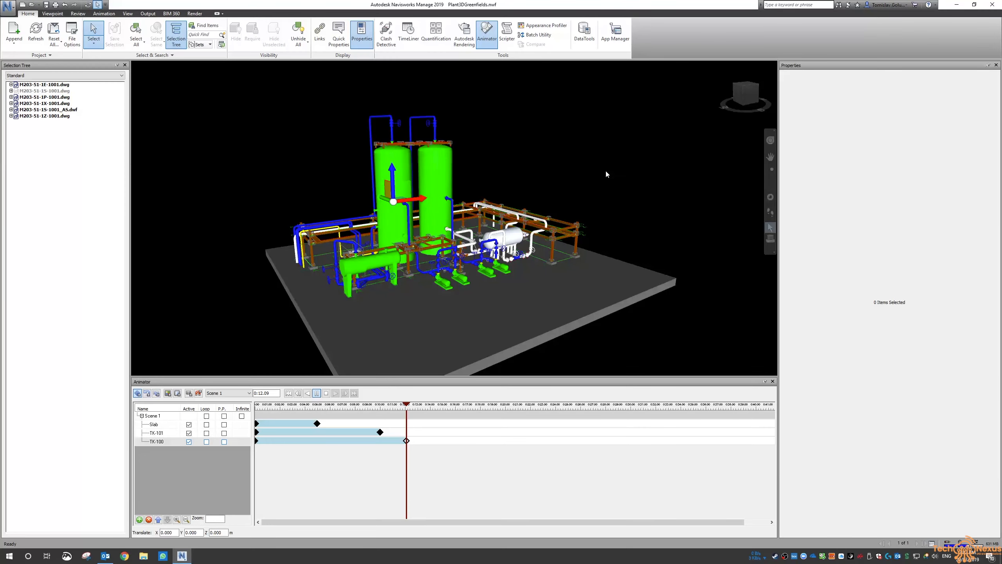
{"action": "scroll", "coordinate": [568, 163], "scroll_direction": "up", "scroll_amount": 3}
{"action": "scroll", "coordinate": [567, 161], "scroll_direction": "up", "scroll_amount": 3}
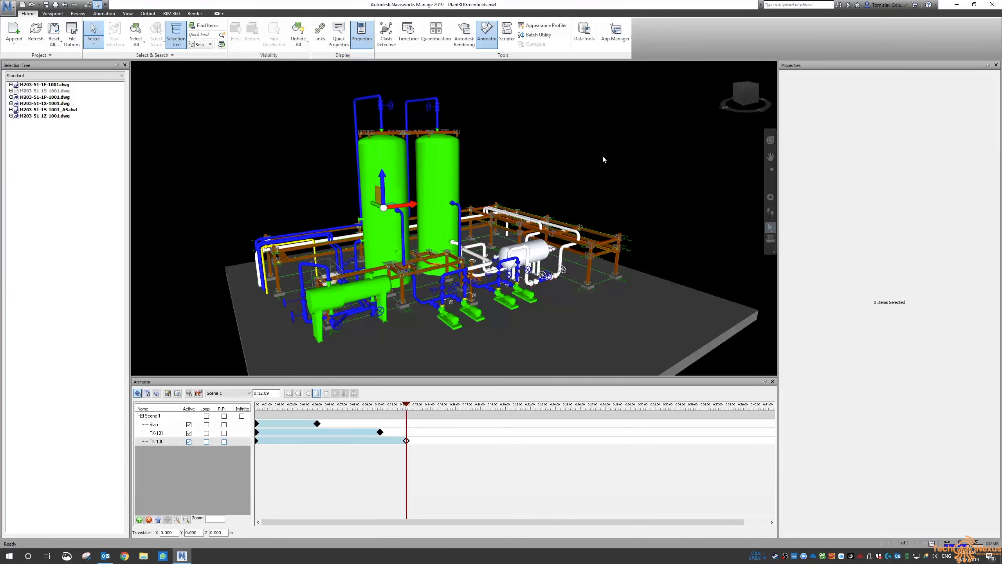
{"action": "middle_click_drag", "start_coordinate": [603, 157], "coordinate": [565, 155]}
{"action": "scroll", "coordinate": [531, 152], "scroll_direction": "up", "scroll_amount": 1}
{"action": "middle_click_drag", "start_coordinate": [509, 169], "coordinate": [532, 152]}
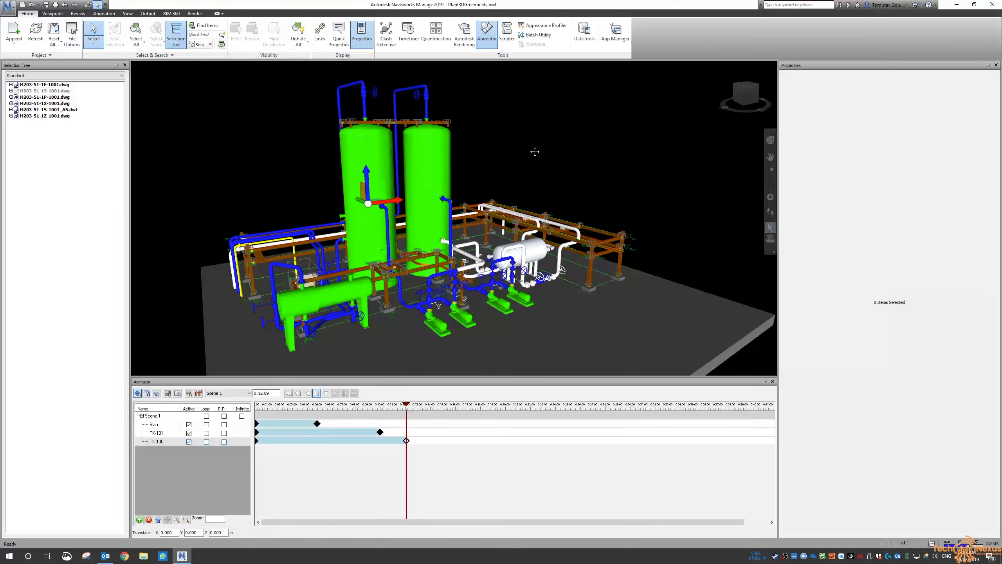